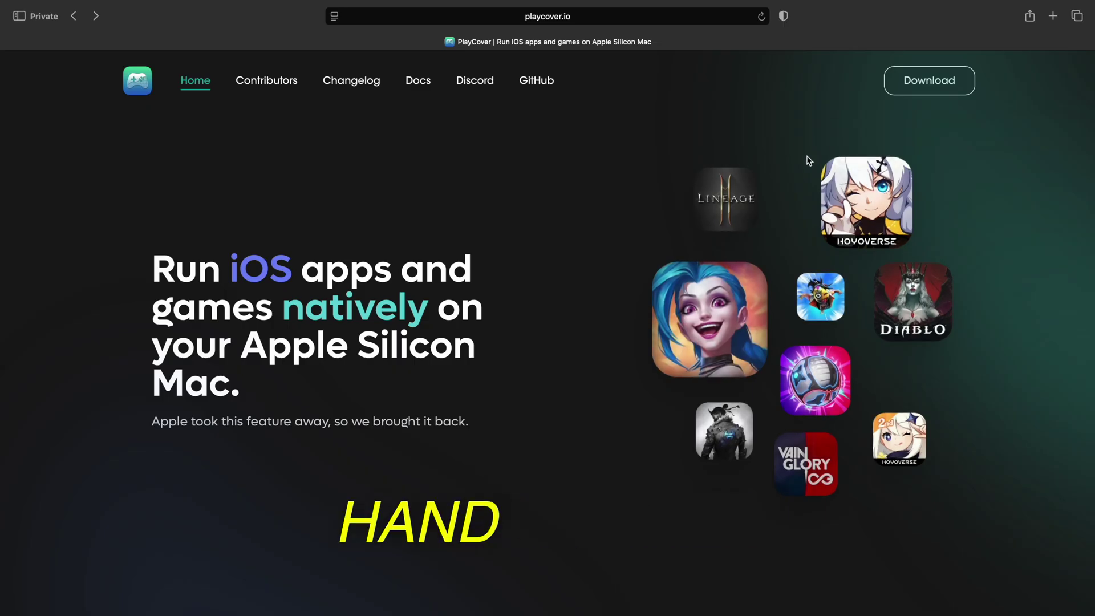
- Download the Latest PlayCover release, 3.1.0, from playcover.io
left_click(927, 87)
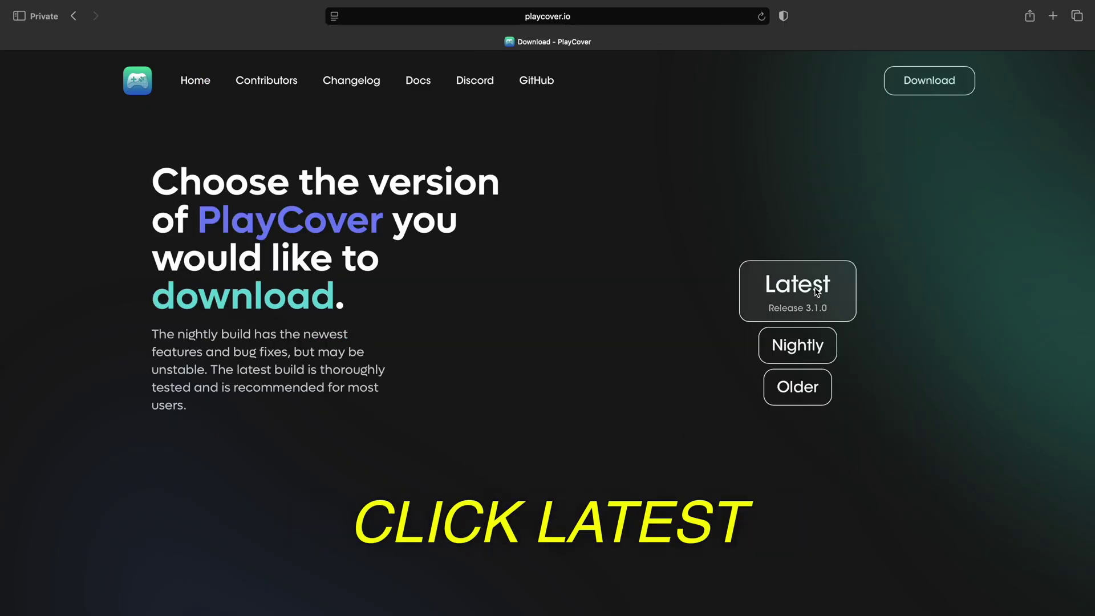
left_click(817, 292)
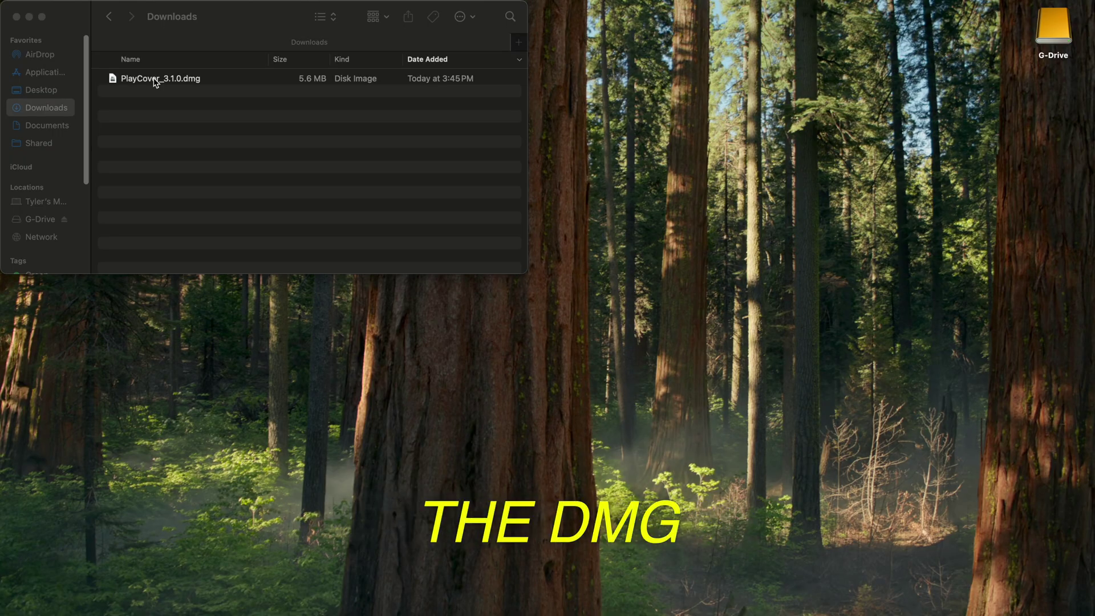
- Mount PlayCover_3.1.0.dmg, copy PlayCover to Applications and launch it past the Gatekeeper warning
double_click(155, 80)
left_click_drag(196, 460, 370, 490)
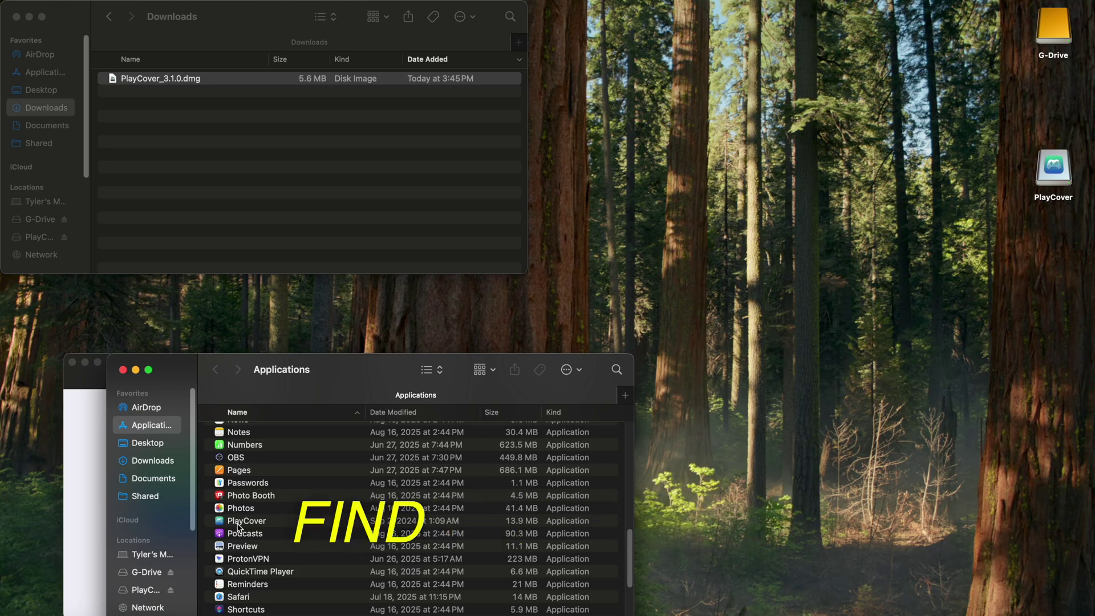
double_click(239, 522)
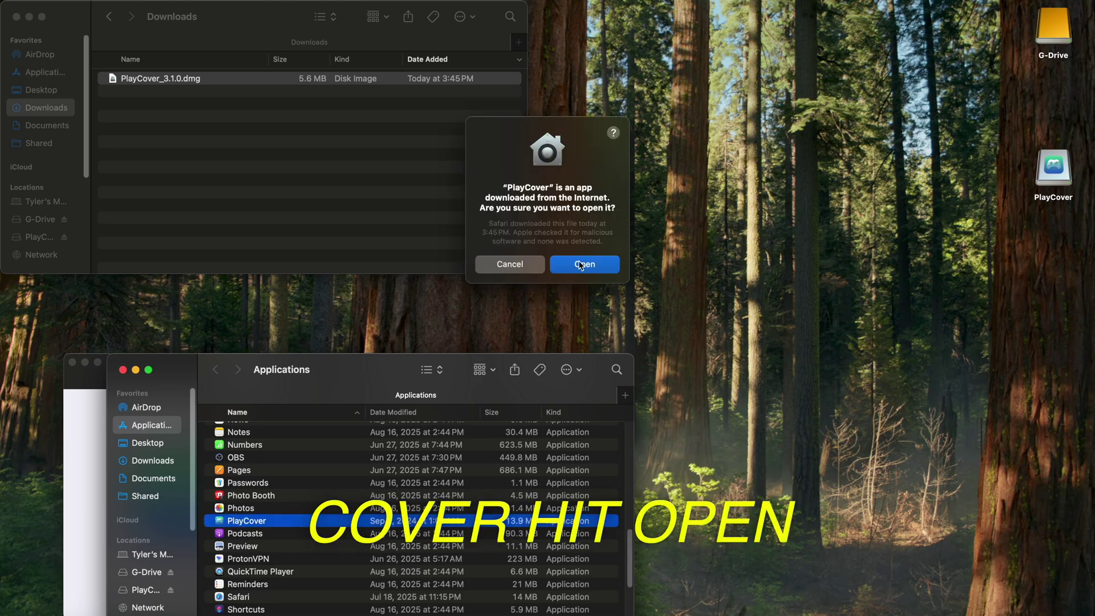
left_click(582, 263)
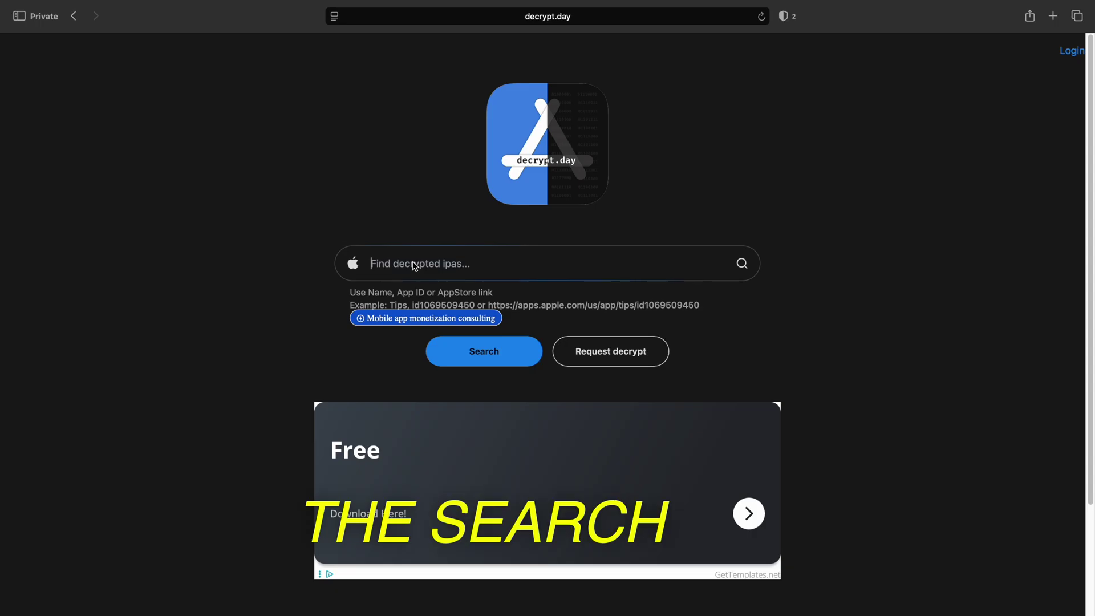
- Find Destiny: Rising on decrypt.day and download its 1.0.5 IPA via Download #2
type("destiny rising")
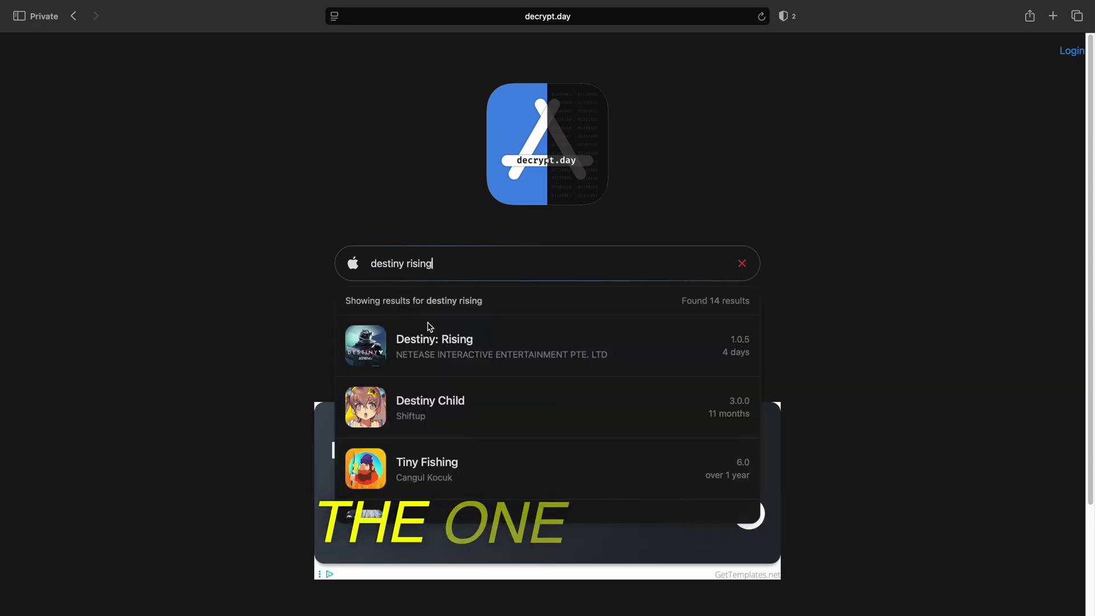
left_click(452, 341)
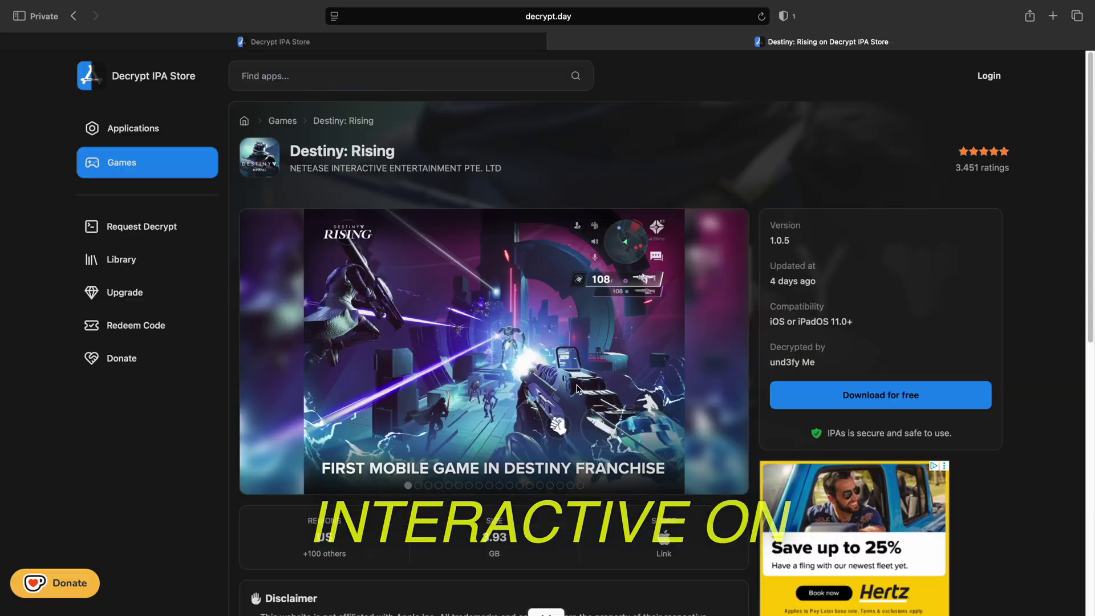
left_click(894, 389)
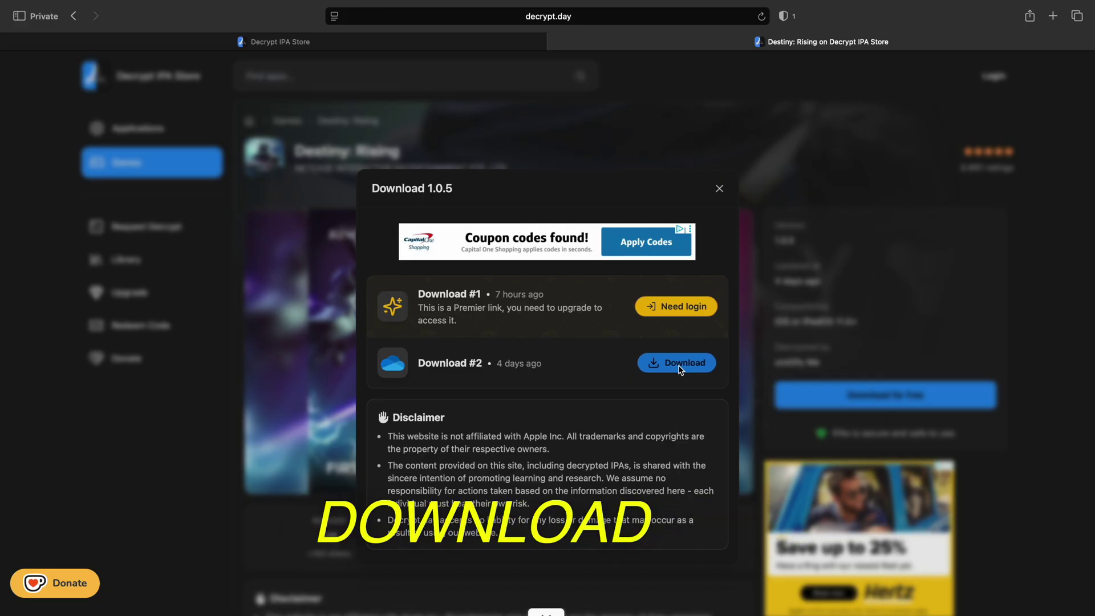
left_click(680, 365)
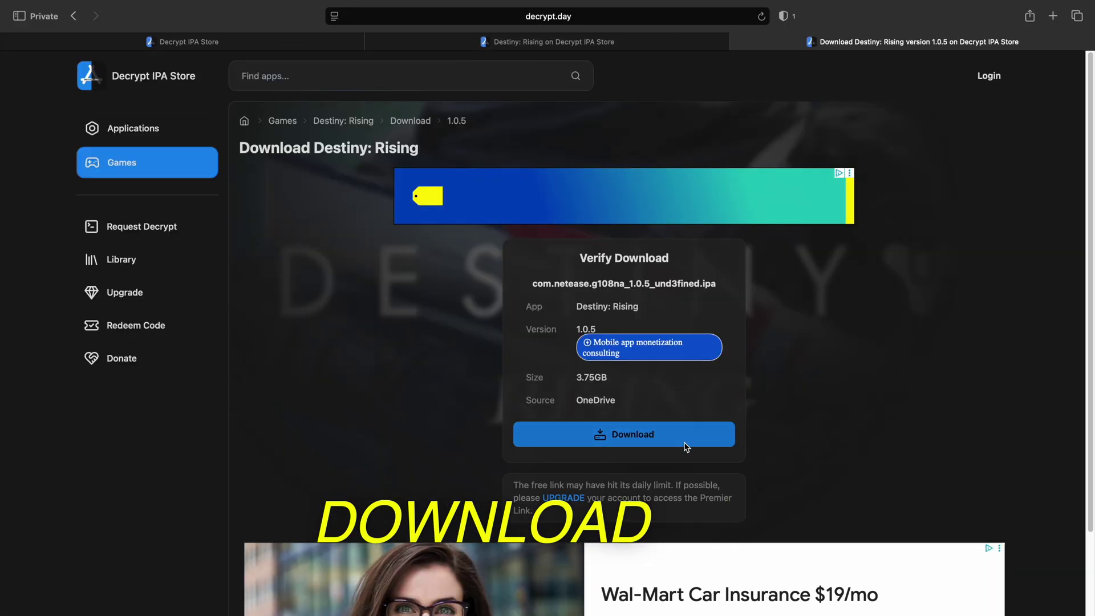
left_click(685, 444)
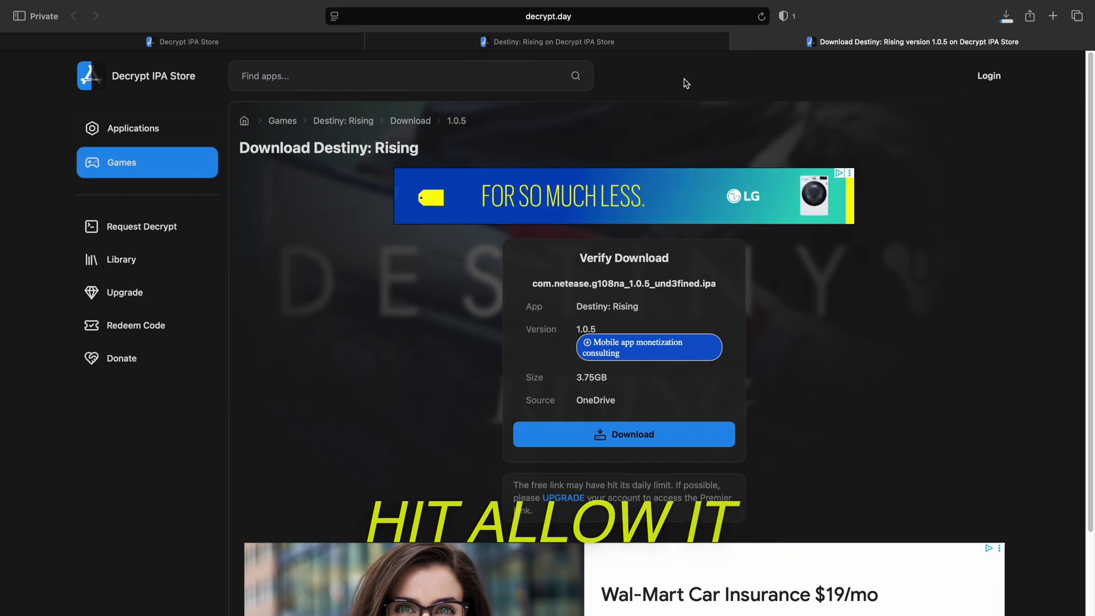
left_click(632, 46)
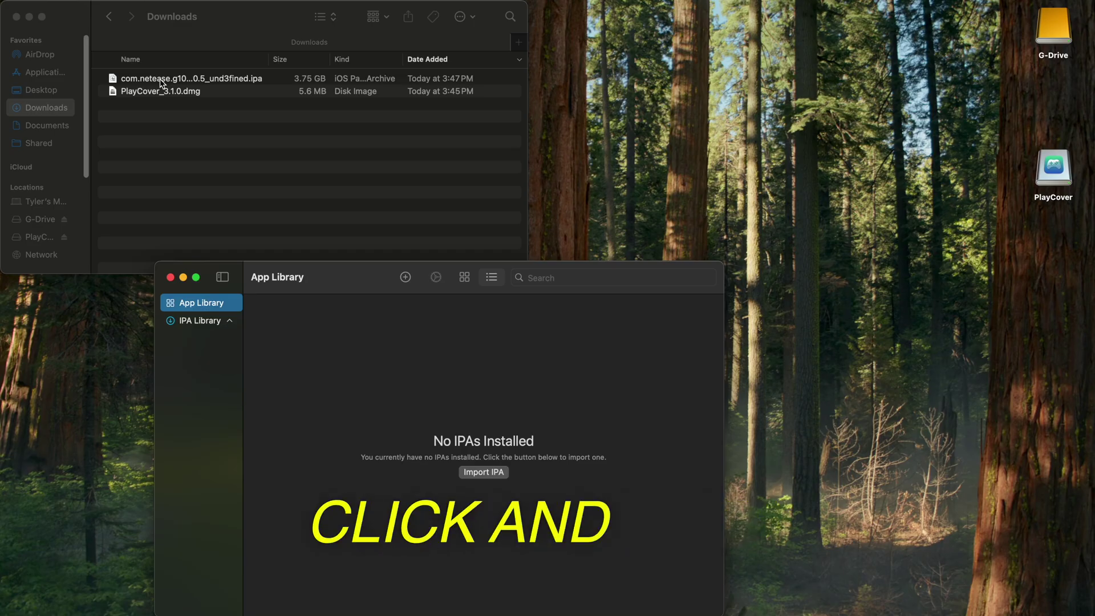
- Drag the downloaded Destiny: Rising IPA from Downloads into PlayCover's App Library
left_click_drag(165, 79, 433, 399)
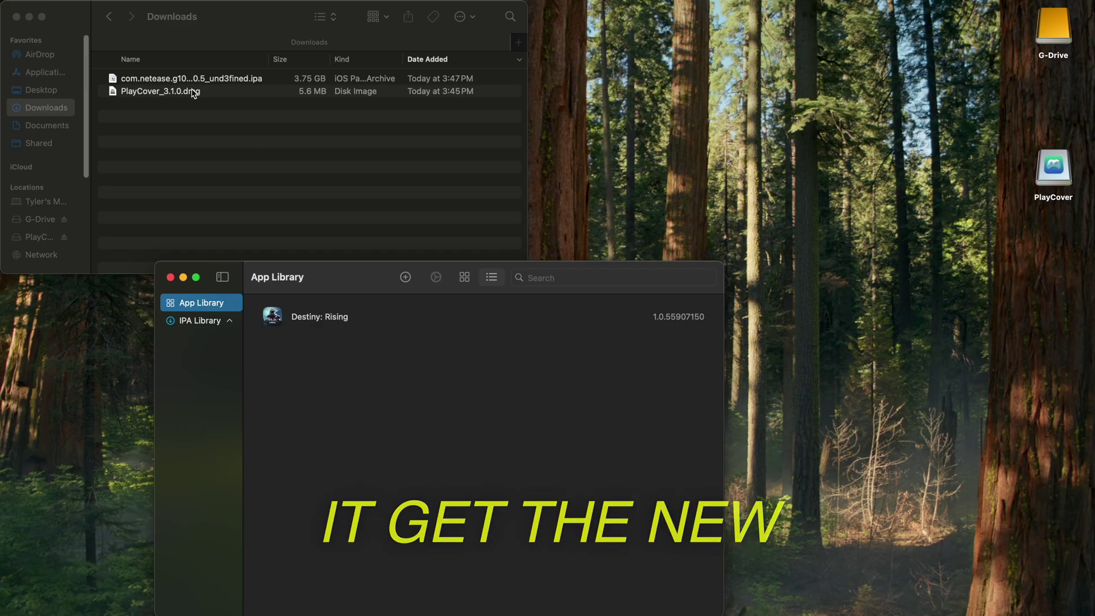
left_click_drag(174, 83, 271, 123)
left_click(272, 123)
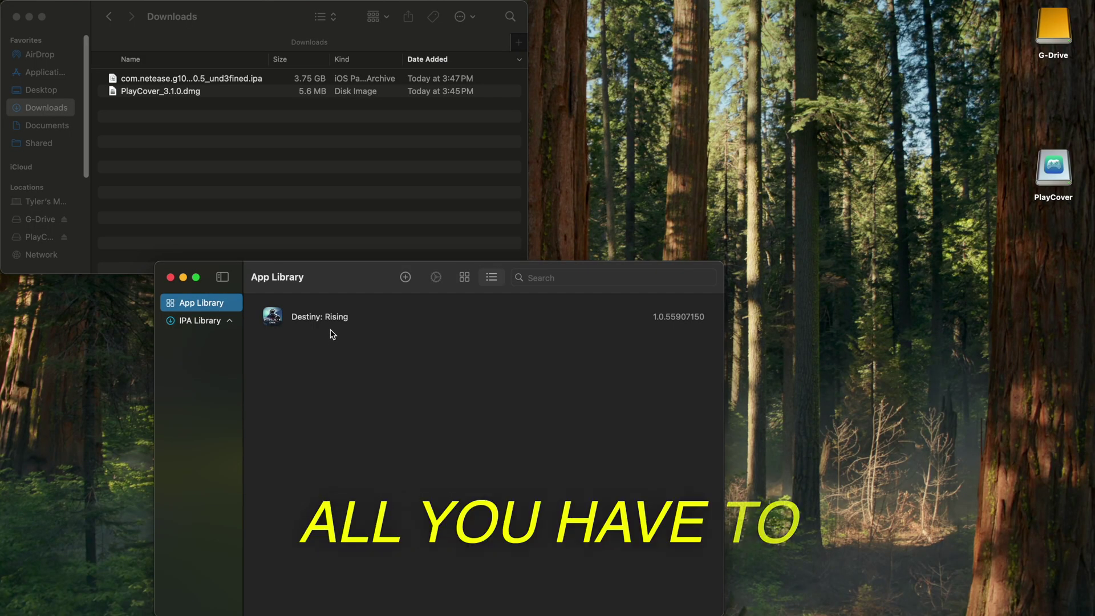
- Uncheck Keymapping in Destiny: Rising's PlayCover settings and confirm with OK
right_click(331, 321)
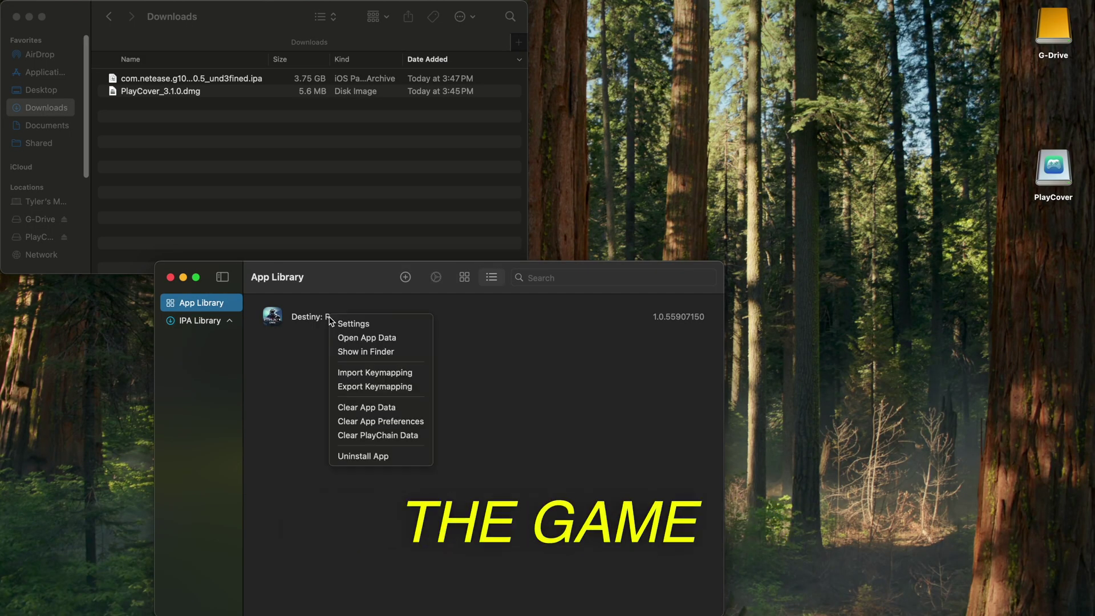
left_click(374, 323)
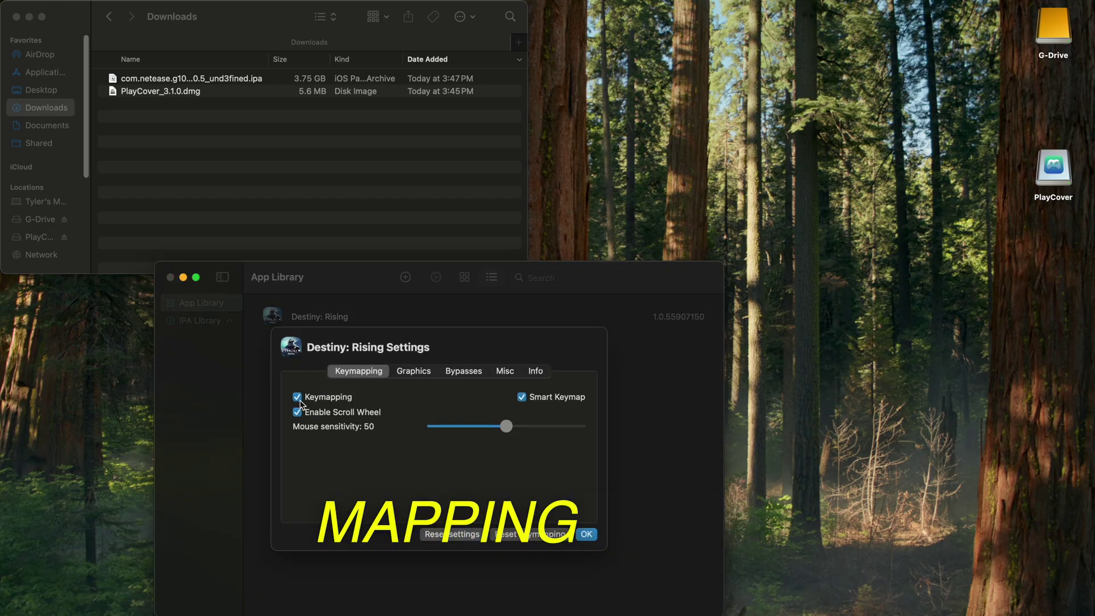
left_click(587, 535)
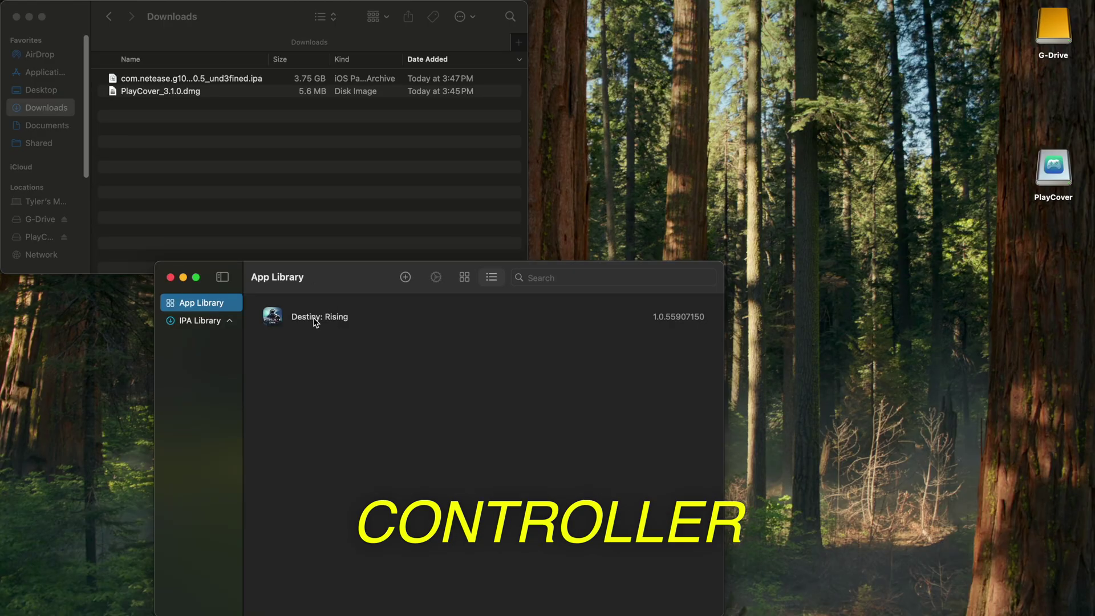
right_click(315, 323)
left_click(339, 325)
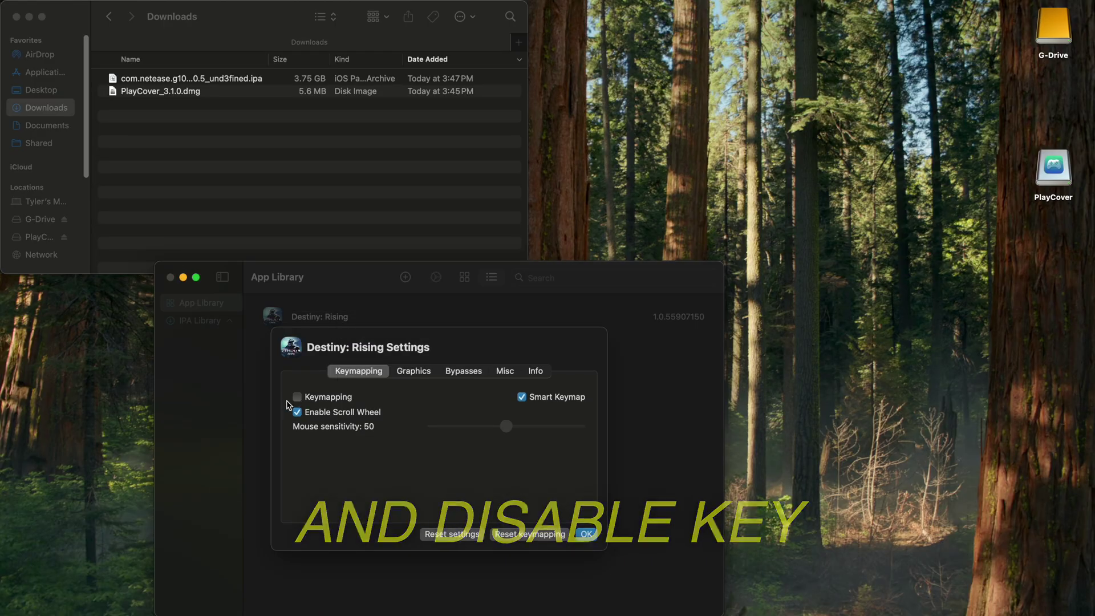
left_click(586, 534)
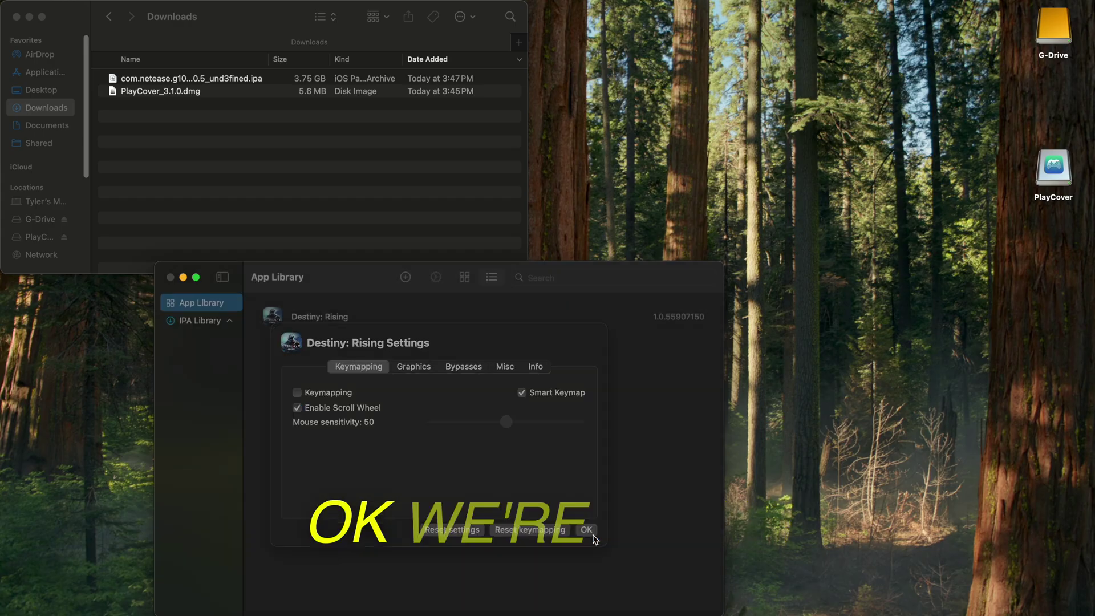
- Launch Destiny: Rising, log in as an 18+ guest, accept the terms and skip the intro
double_click(318, 321)
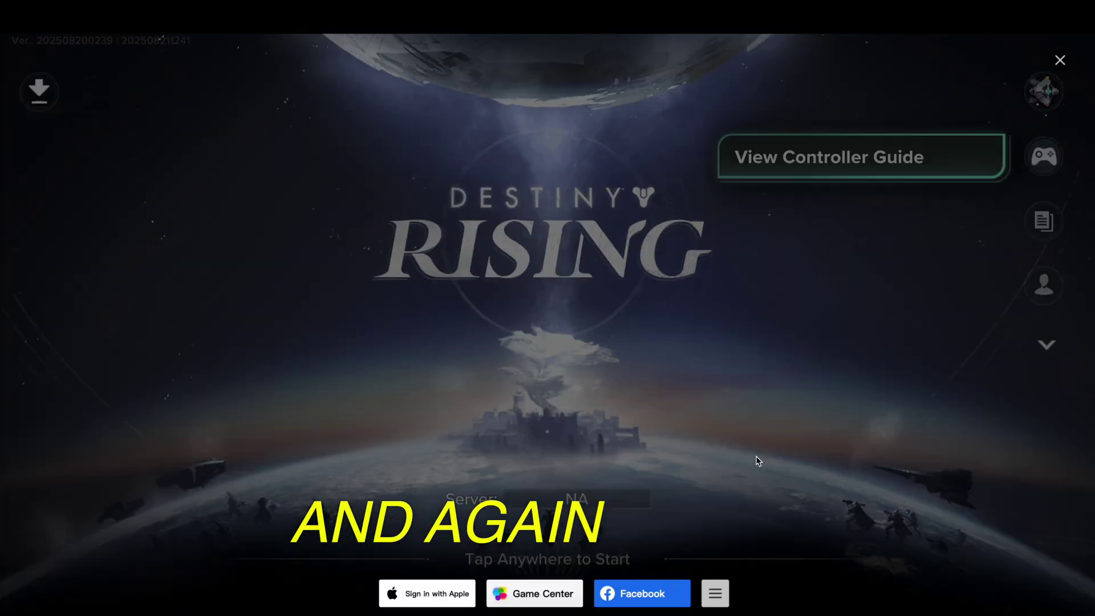
left_click(438, 603)
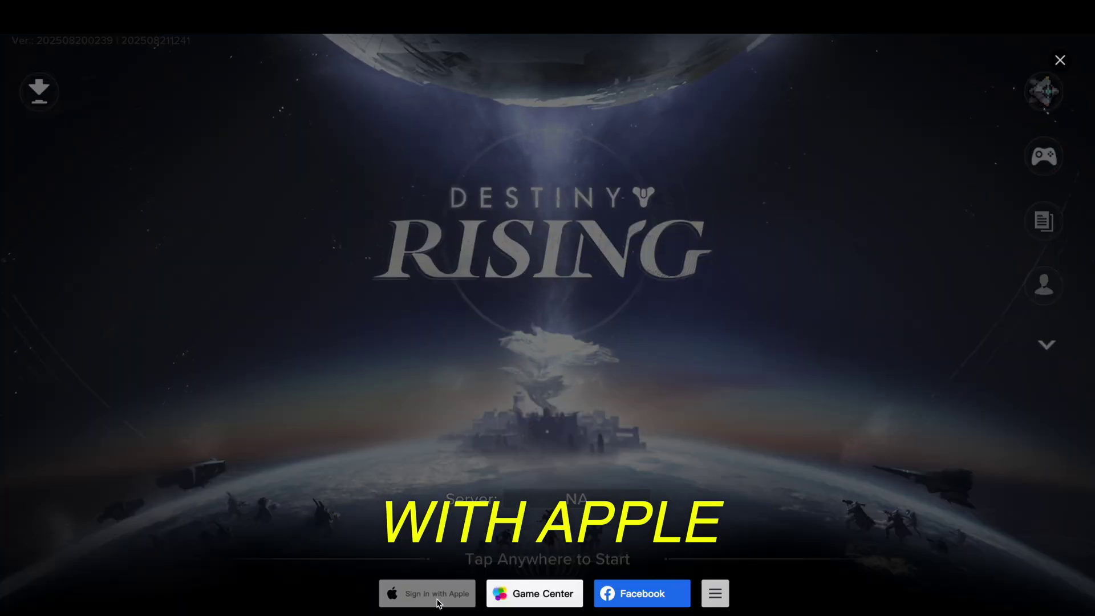
left_click(546, 381)
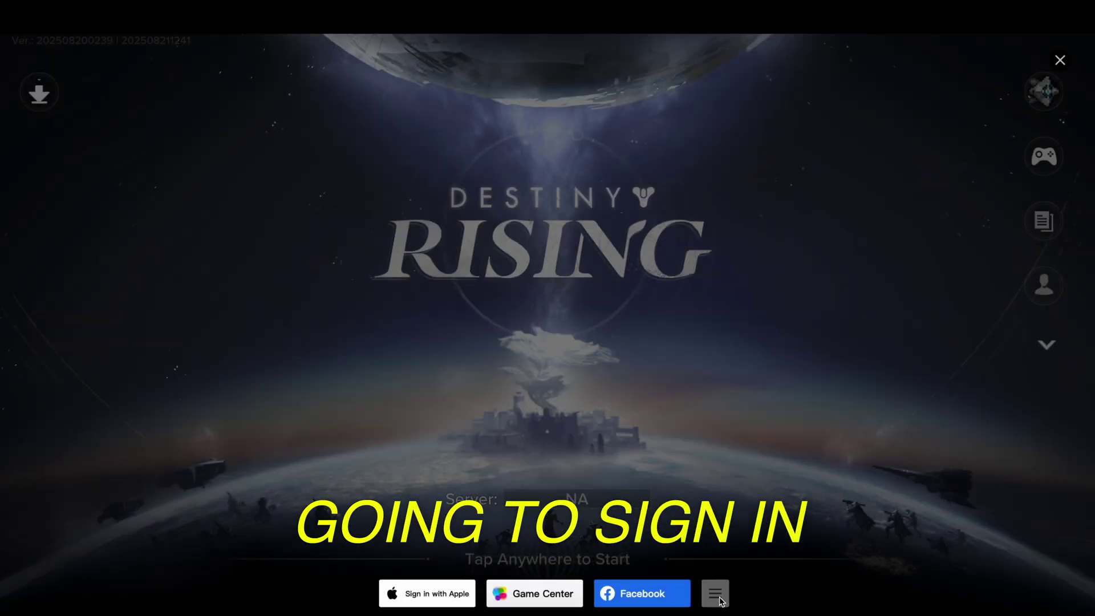
left_click(716, 594)
left_click(465, 311)
left_click(458, 337)
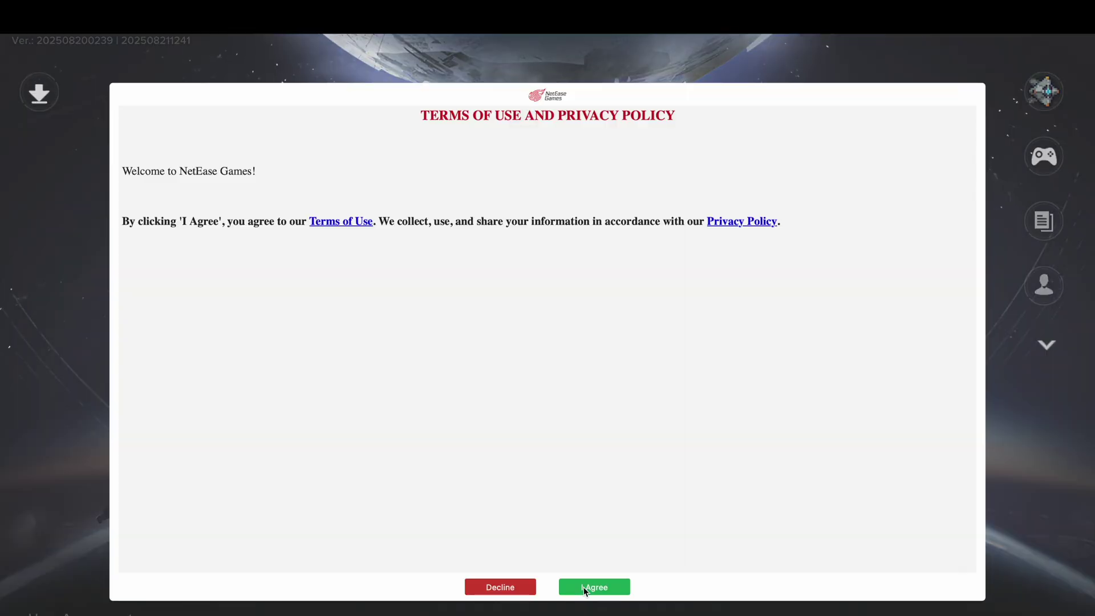
left_click(583, 587)
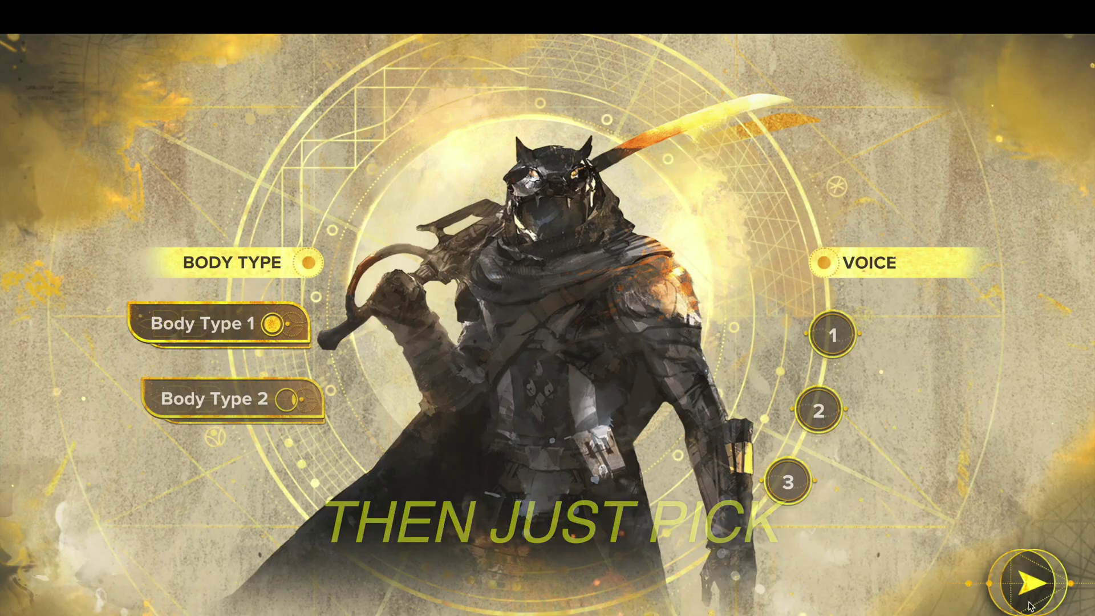
left_click(1024, 599)
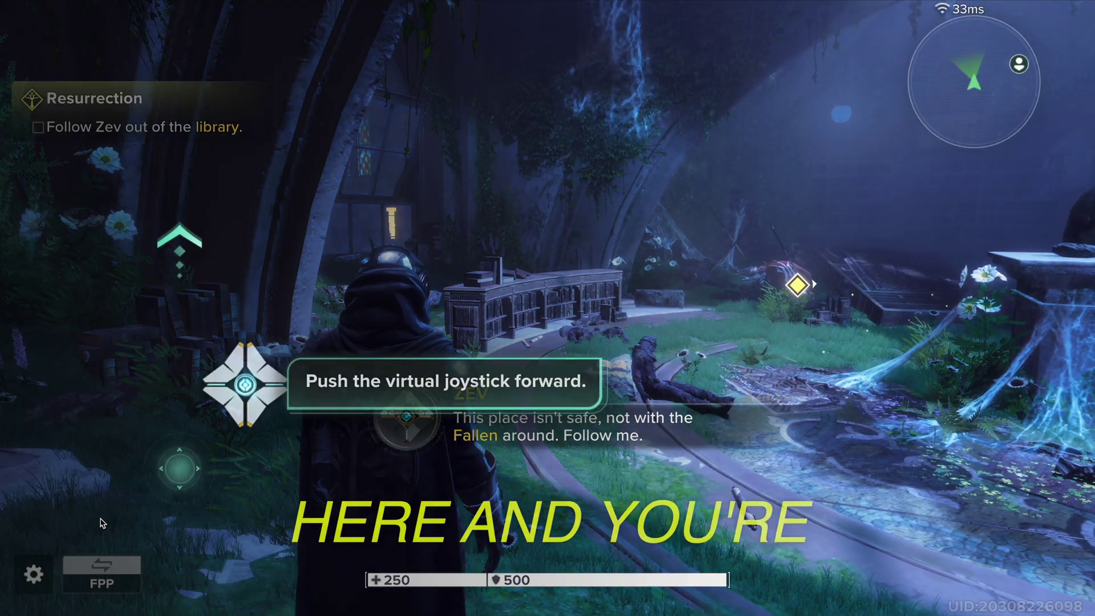
left_click_drag(202, 405, 182, 351)
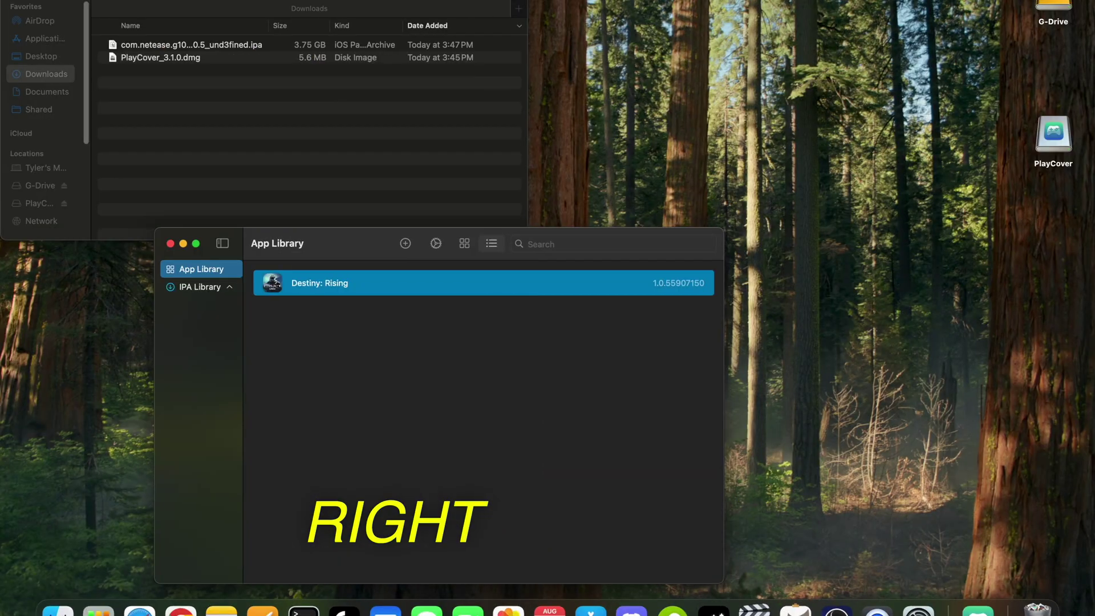
- Uninstall Destiny: Rising, clearing its data, keymap, settings, entitlements and PlayChain
right_click(311, 283)
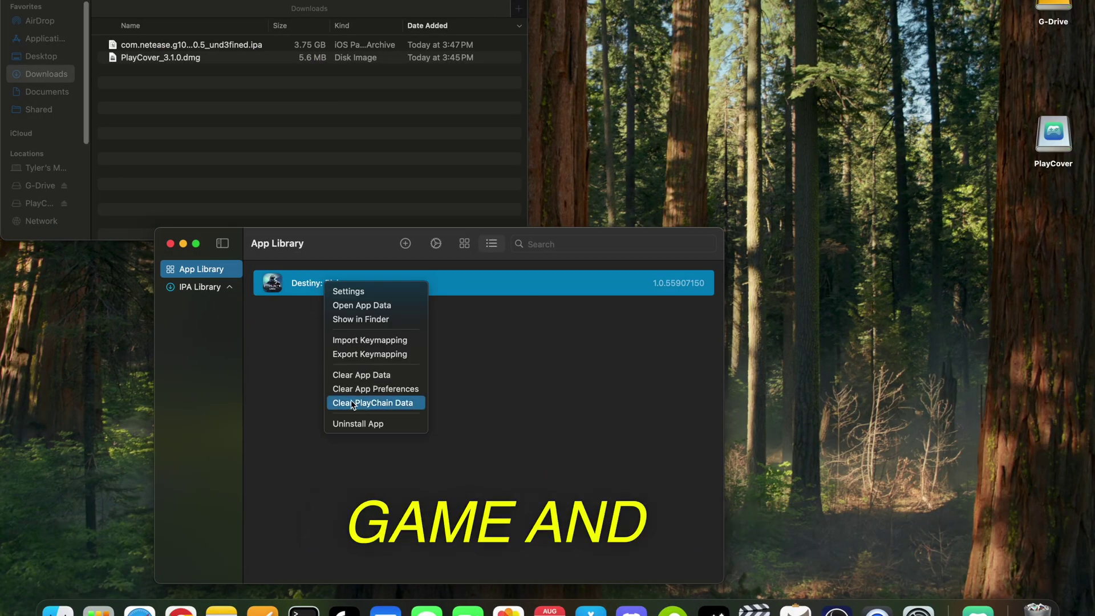
left_click(359, 424)
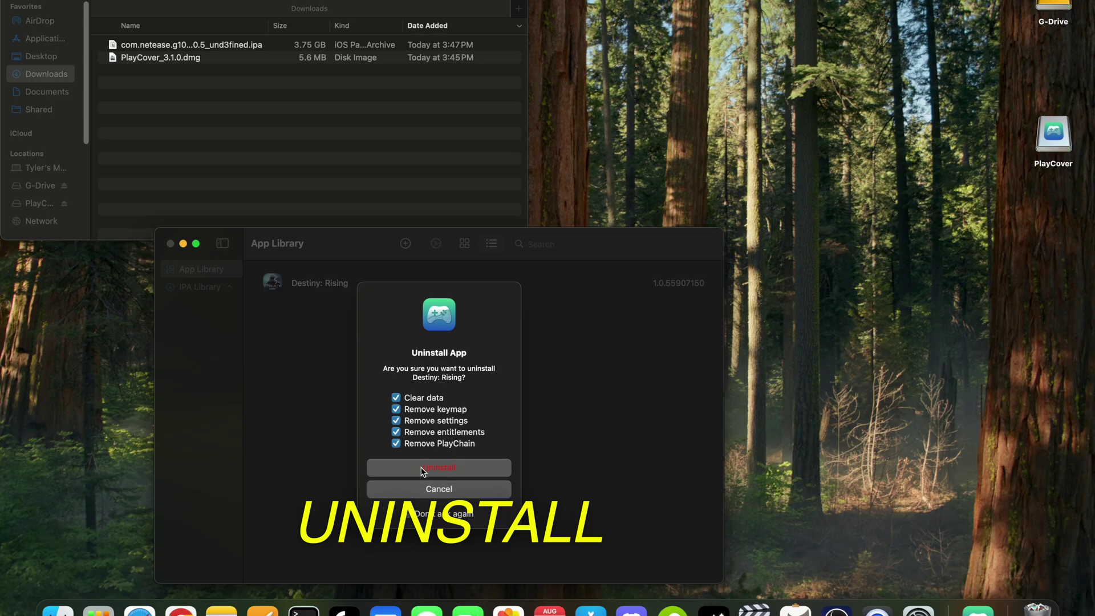
left_click(423, 468)
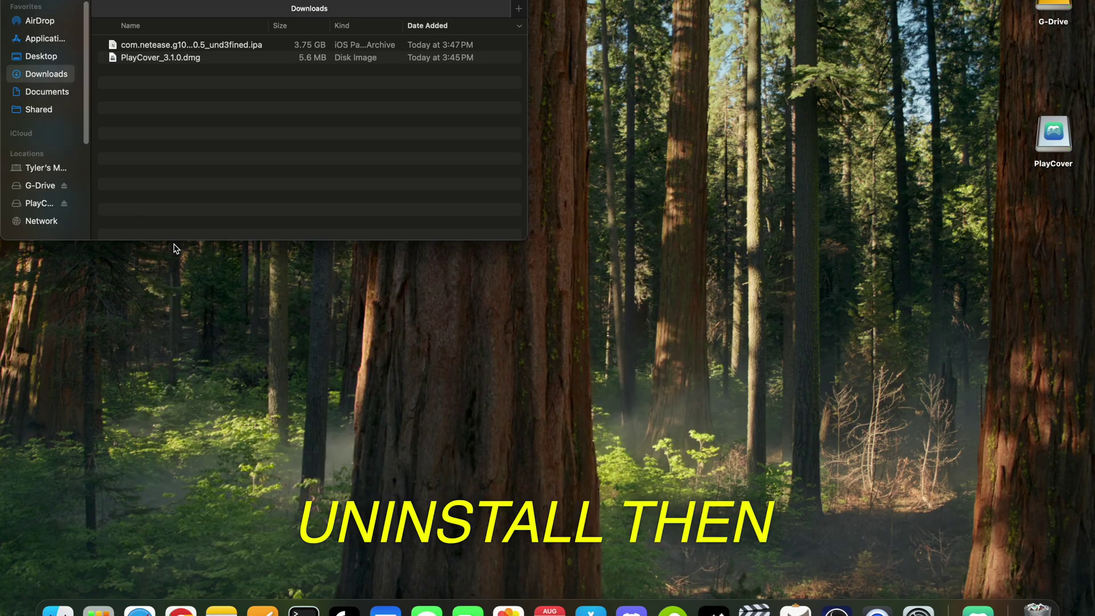
- Move the PlayCover app from Applications to the Trash
left_click(45, 38)
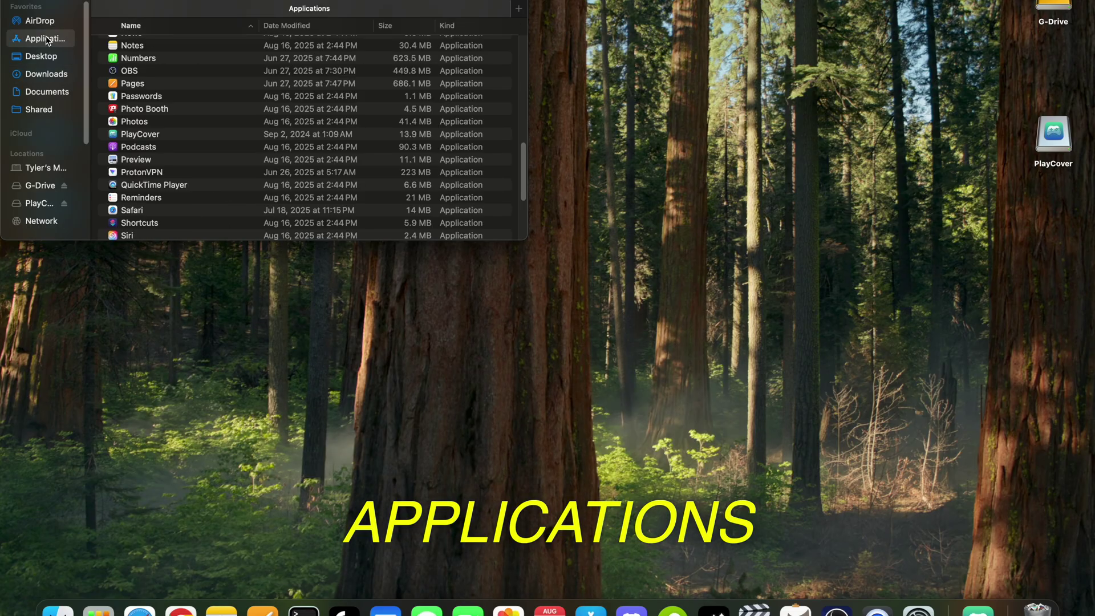
left_click(138, 138)
right_click(139, 138)
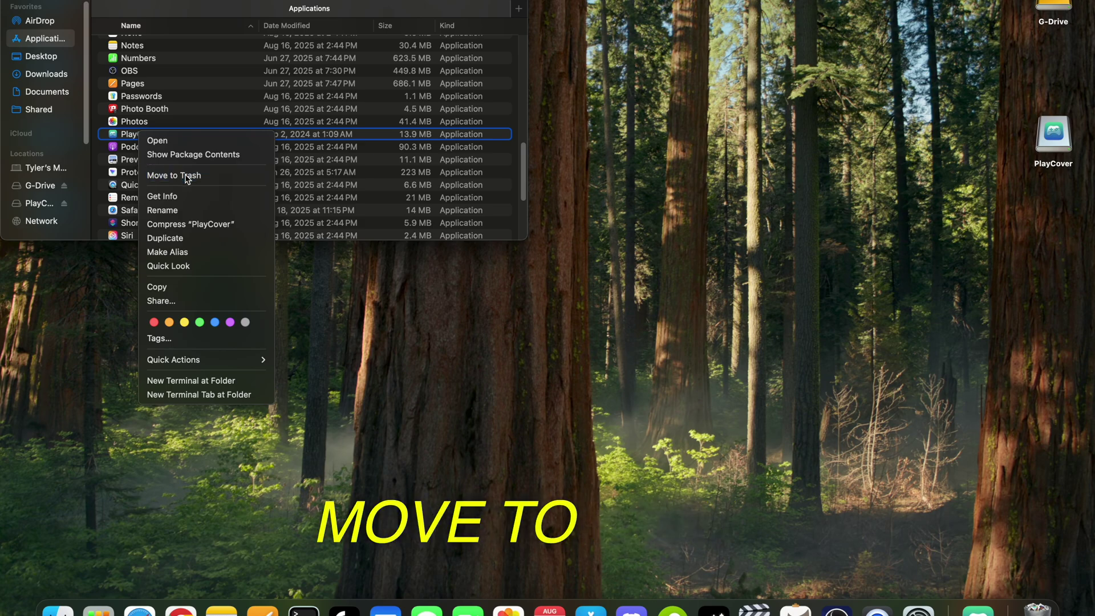
left_click(180, 174)
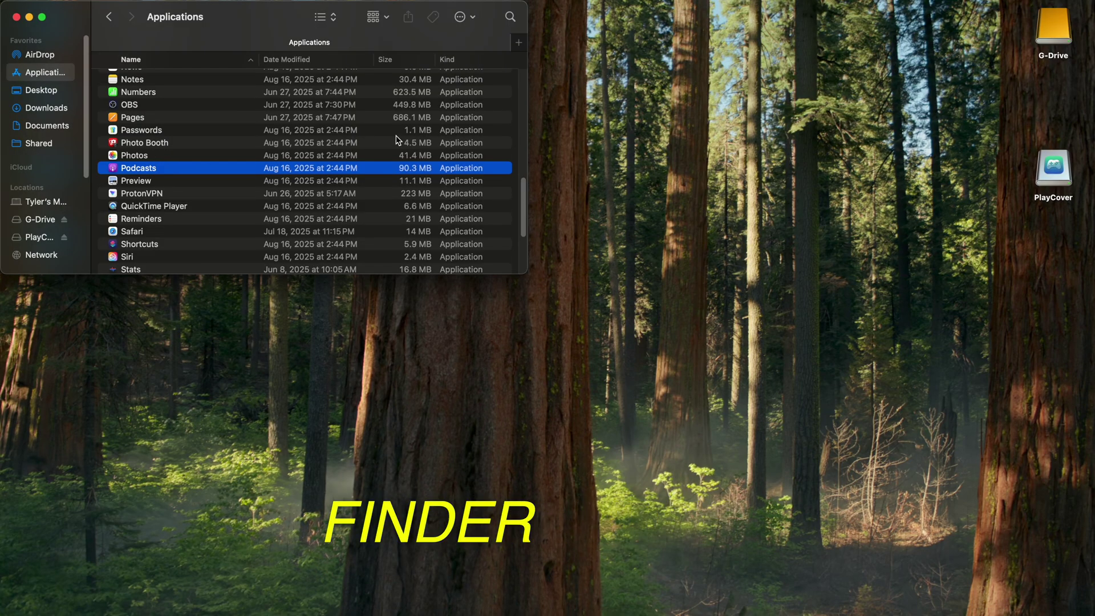
- Trash the Destiny: Rising folder in ~/Library/Containers
left_click(510, 17)
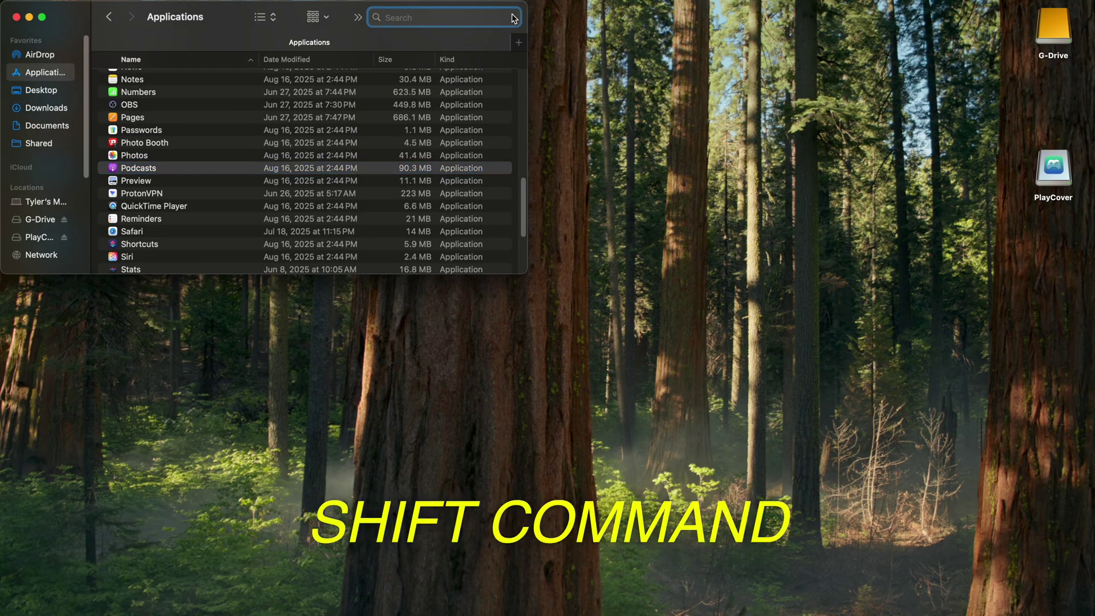
key("super+shift+g")
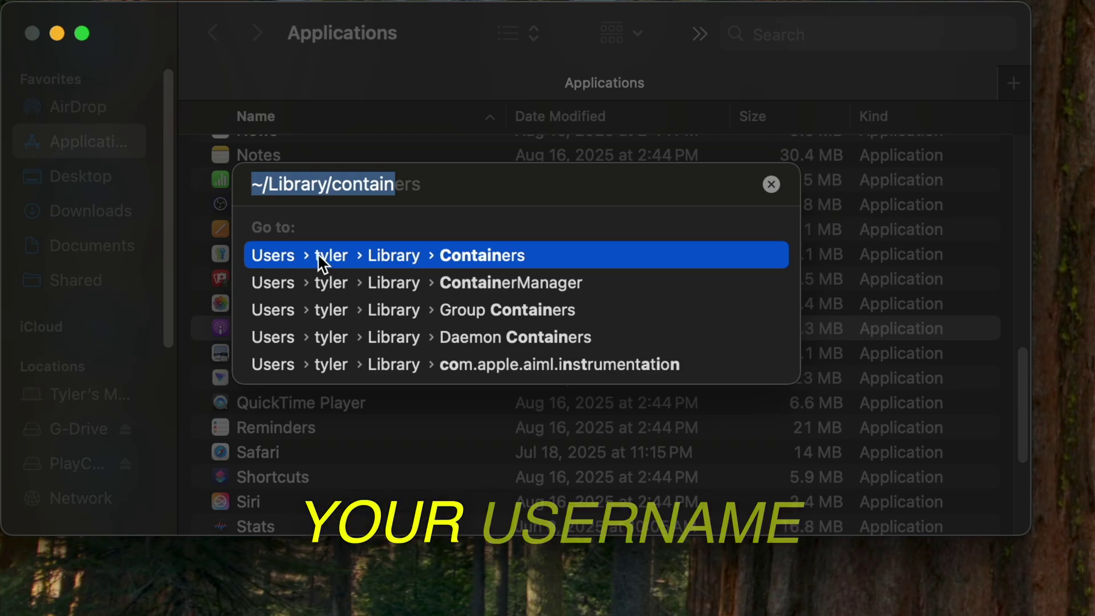
left_click(467, 260)
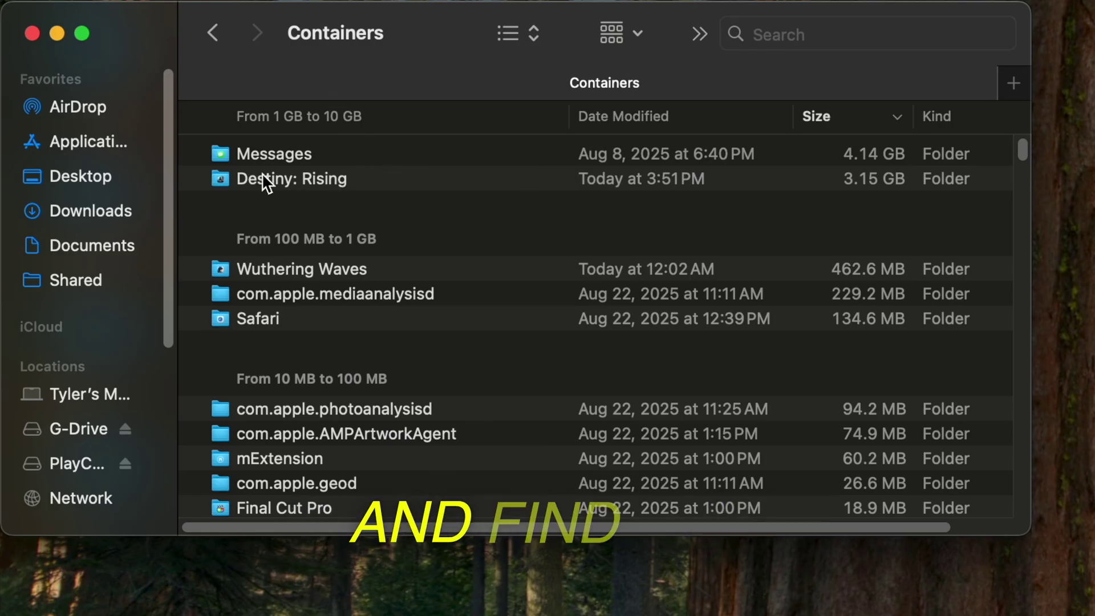
right_click(284, 176)
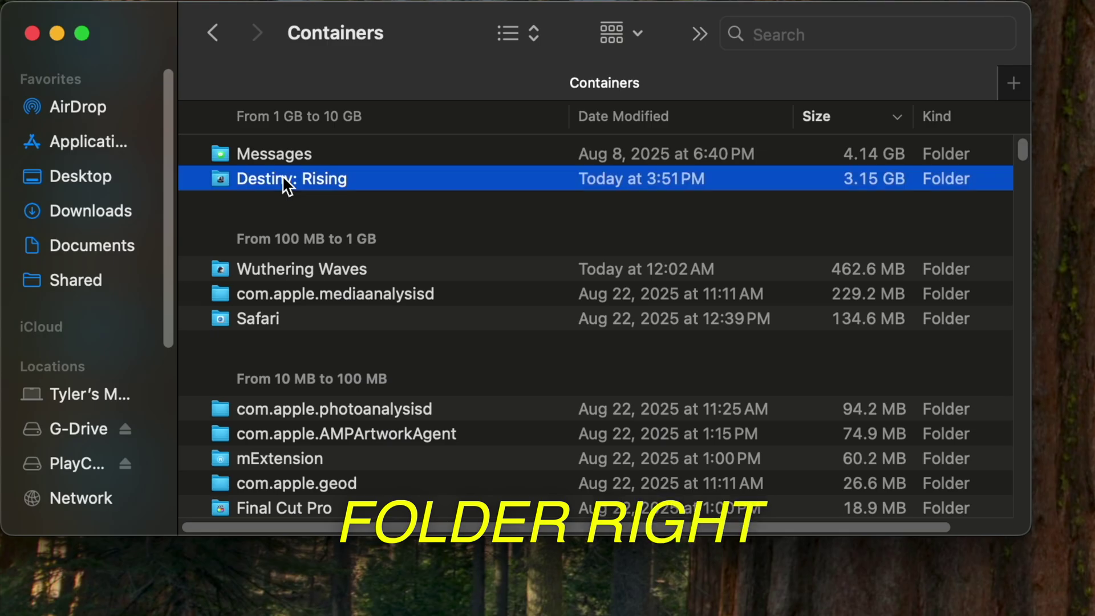
left_click(361, 235)
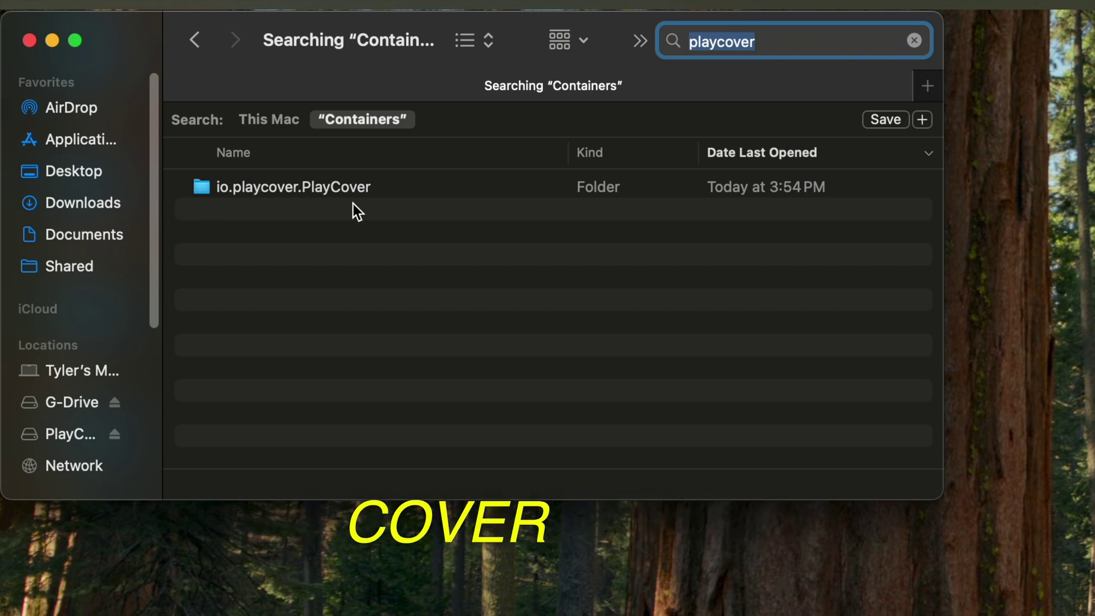
left_click(283, 186)
left_click(915, 41)
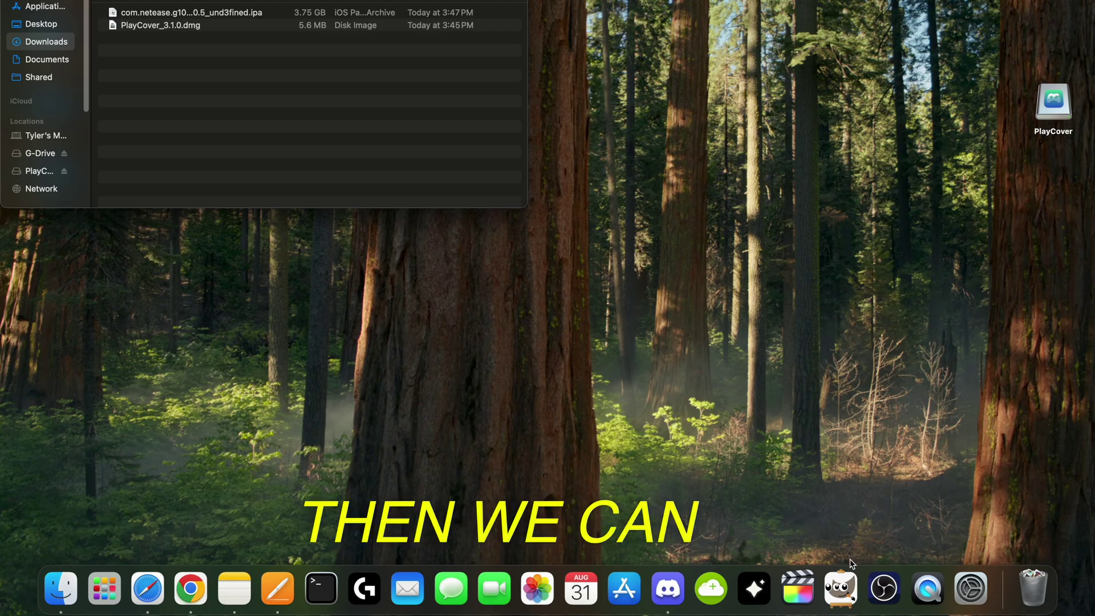
- Empty the Trash and copy PlayCover from PlayCover_3.1.0.dmg into Applications
left_click(1033, 588)
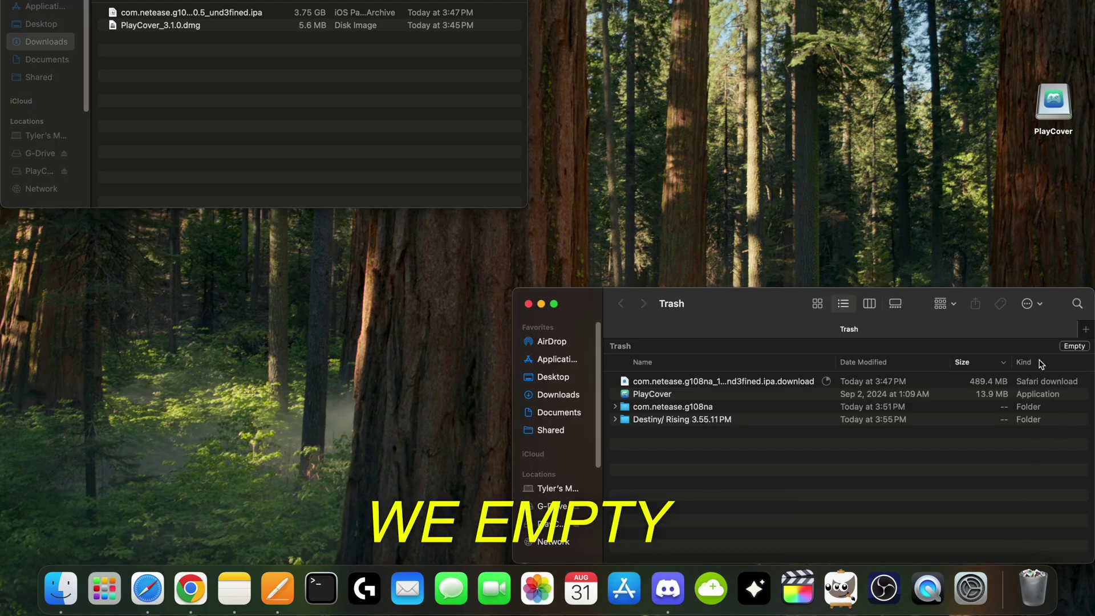
left_click(1074, 346)
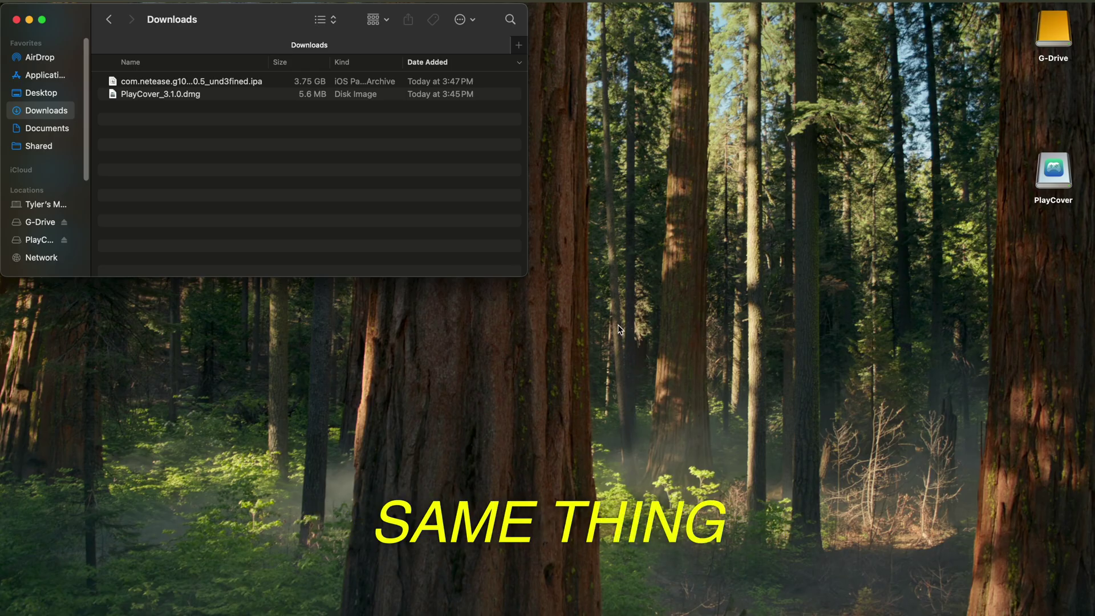
double_click(152, 96)
left_click_drag(177, 499, 370, 505)
- Launch the reinstalled PlayCover and add the Destiny: Rising IPA to its App Library
left_click(45, 74)
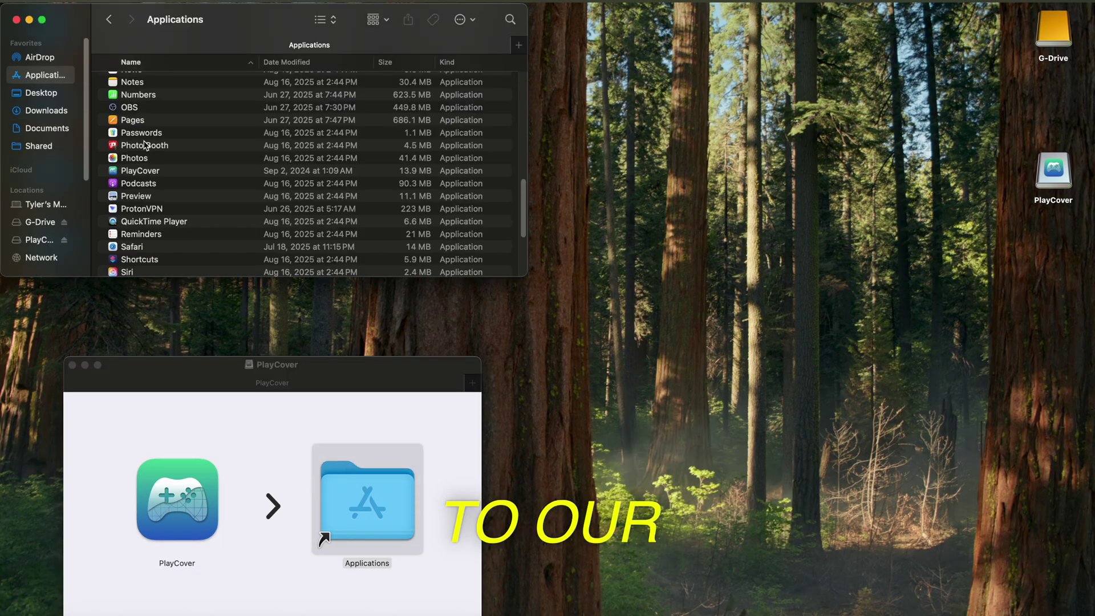
double_click(149, 172)
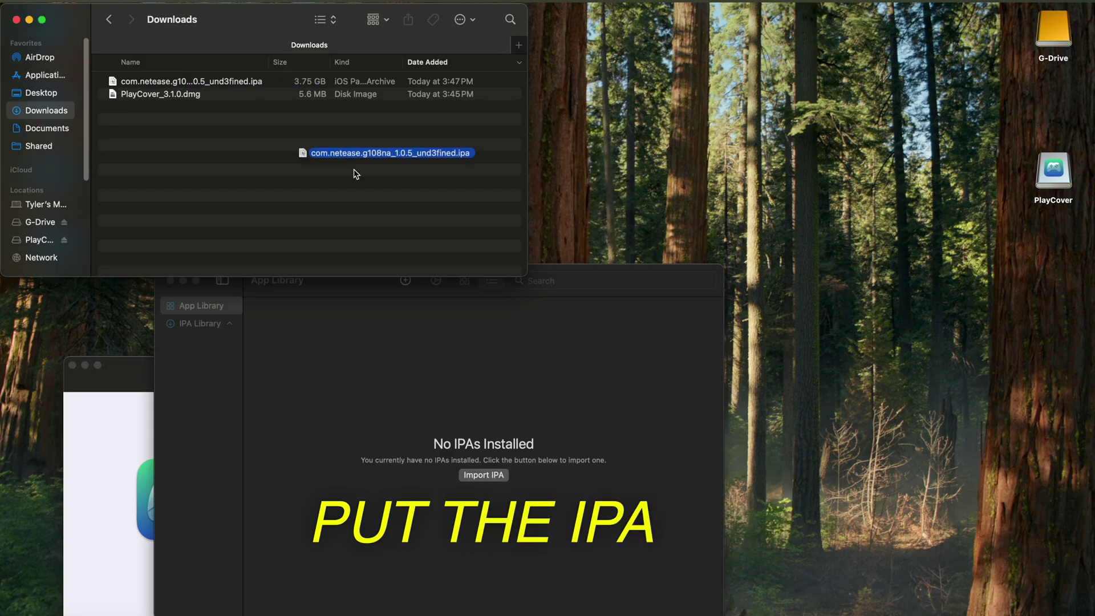
left_click_drag(323, 154, 432, 406)
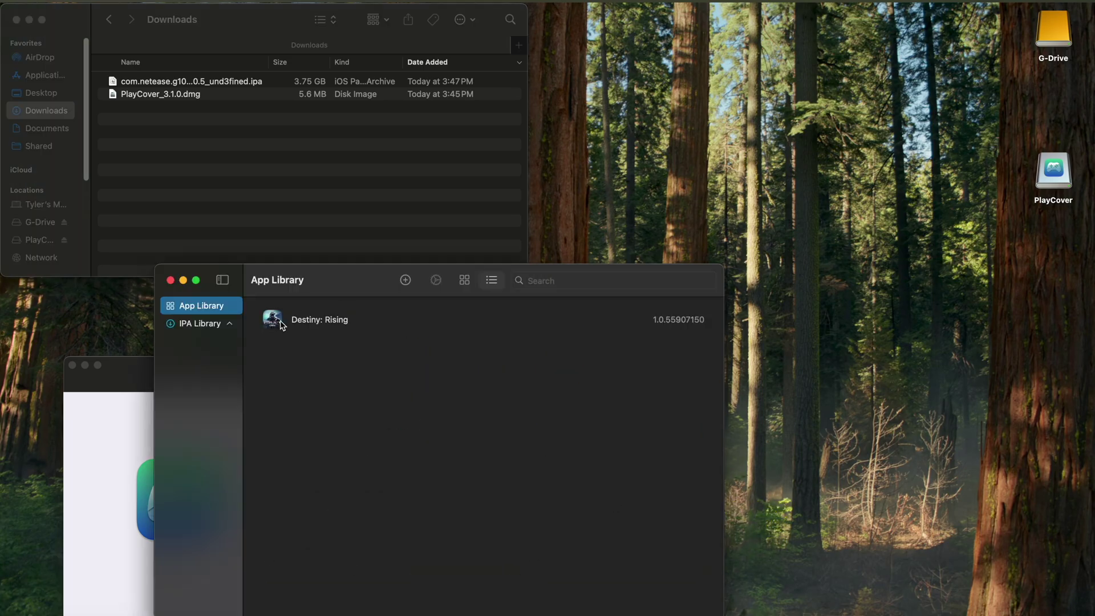
- Import the Destiny/ Rising.playmap keymapping from Downloads into Destiny: Rising
right_click(274, 325)
left_click(316, 324)
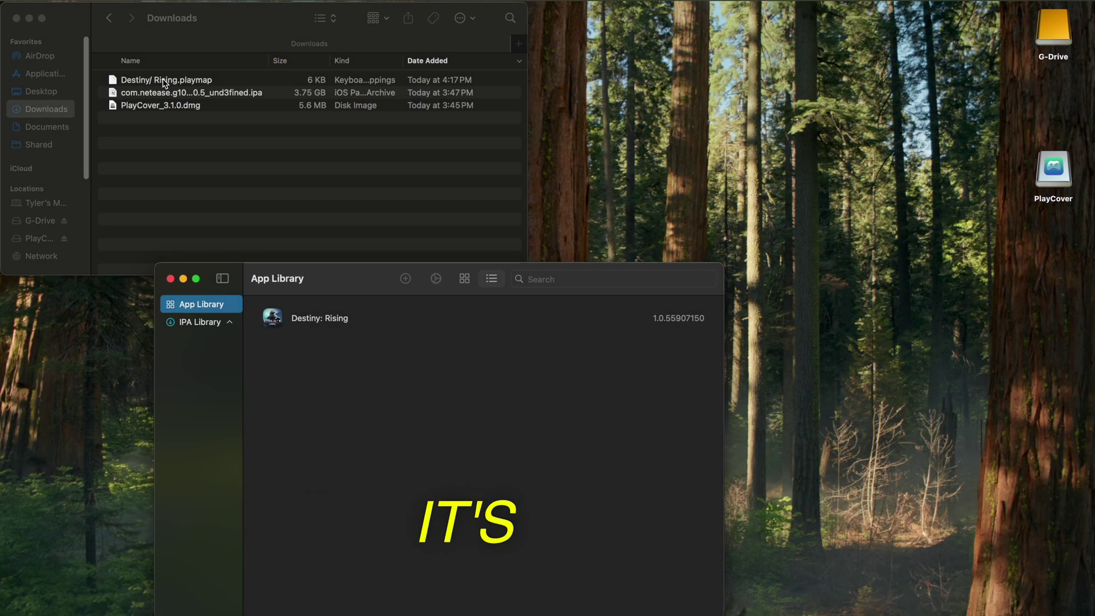
right_click(335, 317)
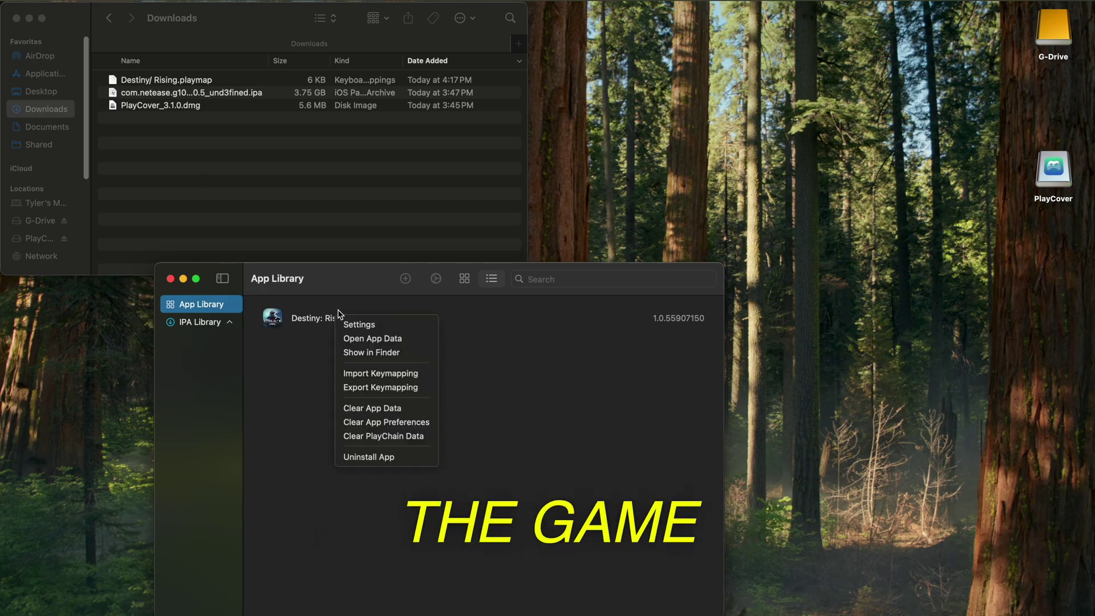
left_click(372, 374)
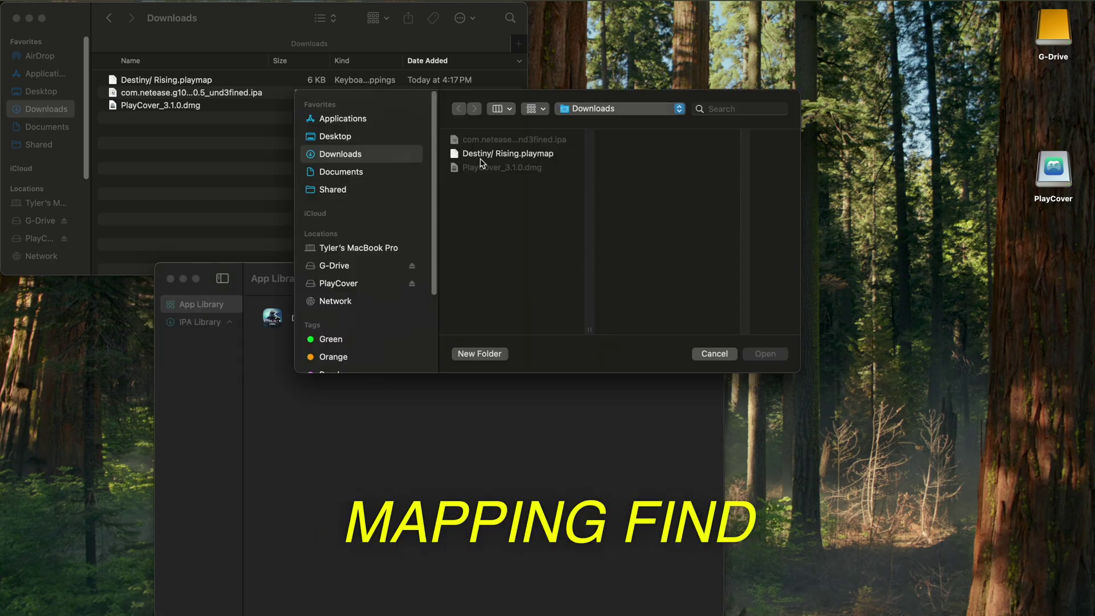
left_click(523, 155)
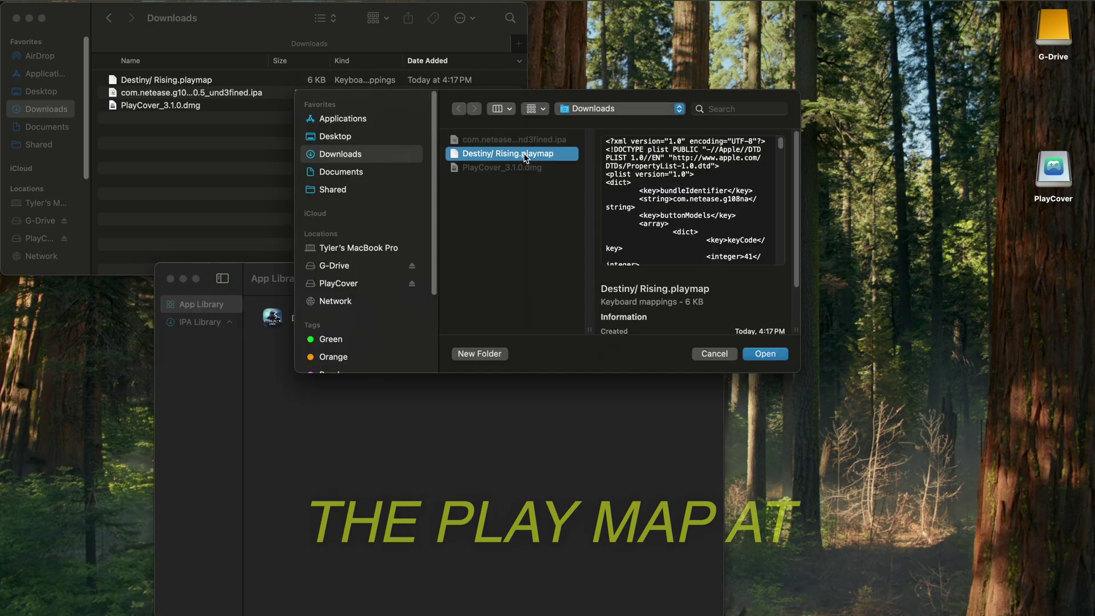
left_click(761, 354)
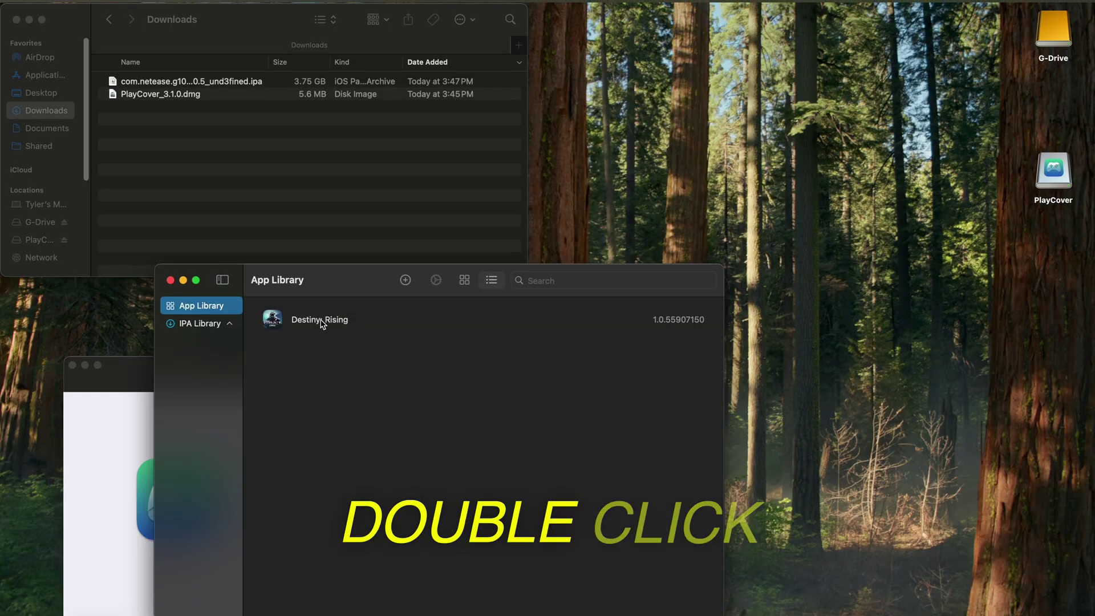
- Launch Destiny: Rising, accept its terms, walk forward with W and toggle the keymapping editor with Cmd+K
double_click(434, 318)
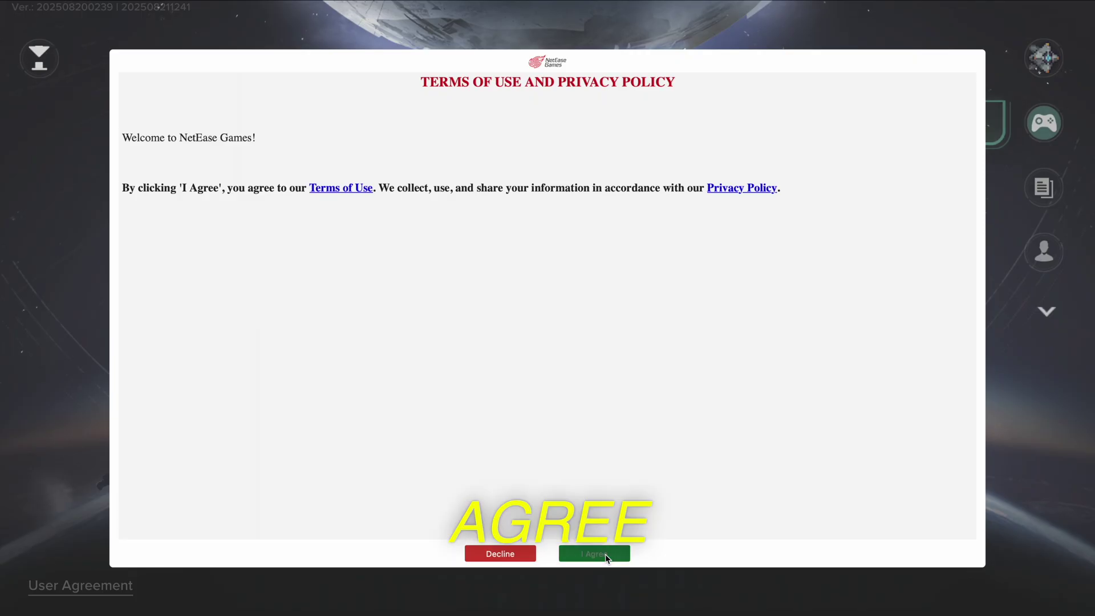
left_click(607, 557)
left_click(616, 528)
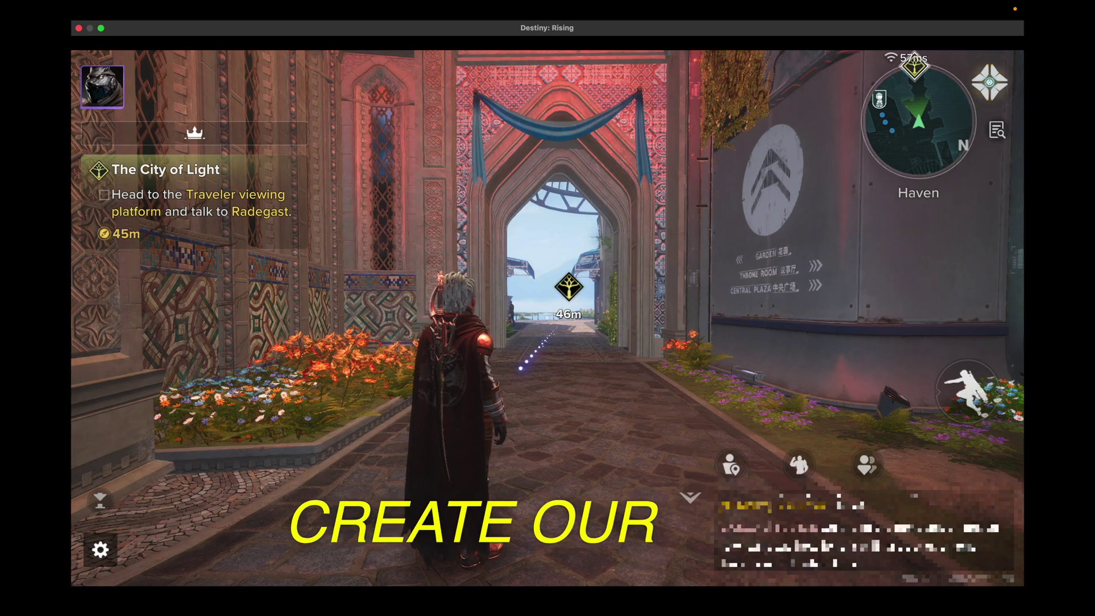
key("w")
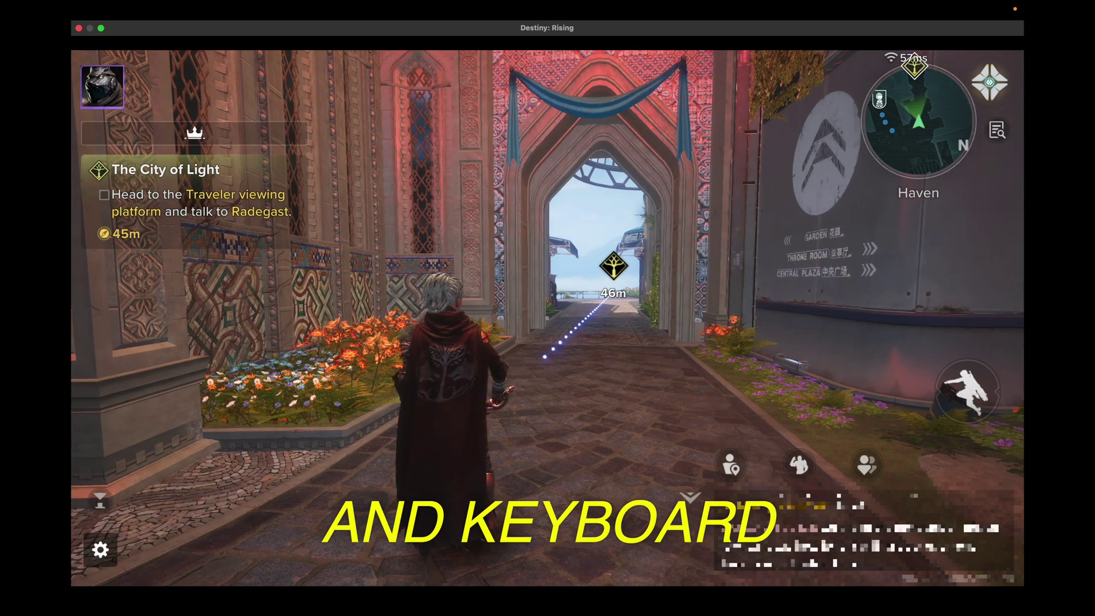
key("super+k")
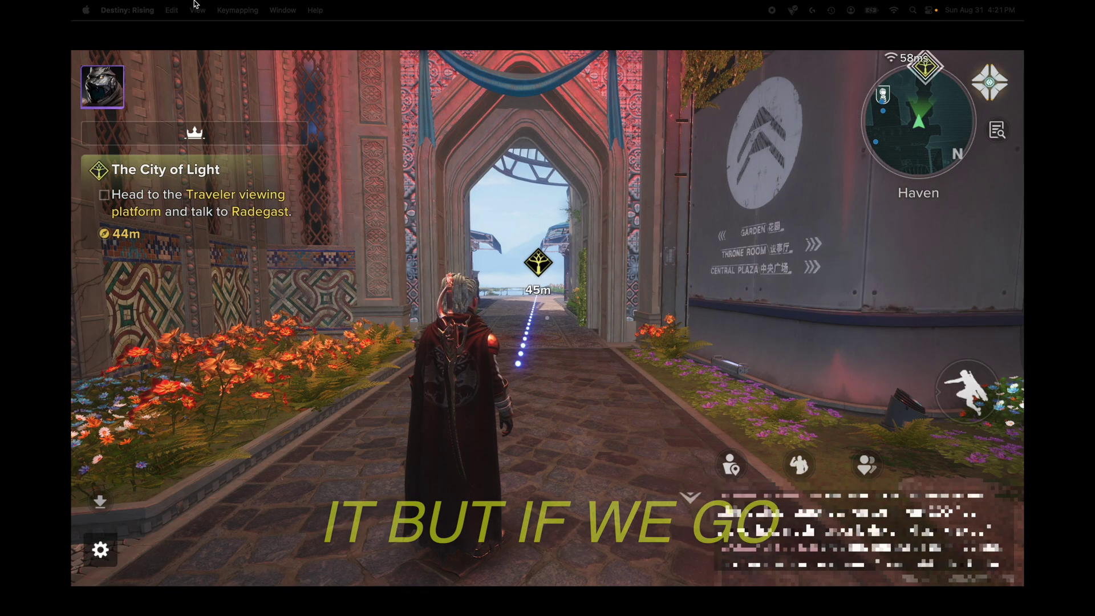
- In the Keymapping Editor, rebind the jump control from Space to V
left_click(237, 10)
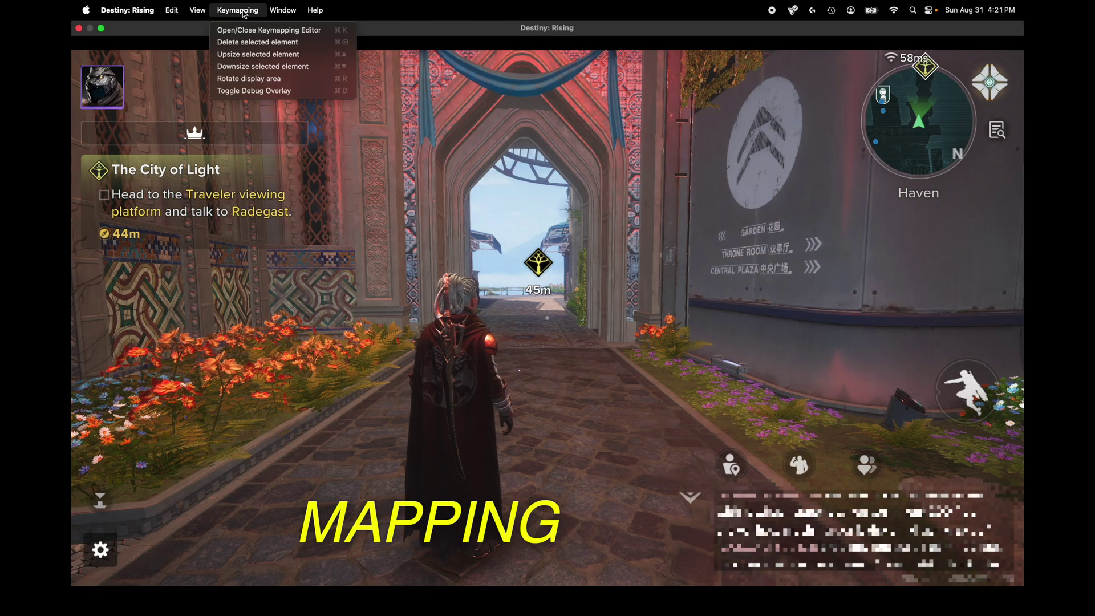
left_click(243, 31)
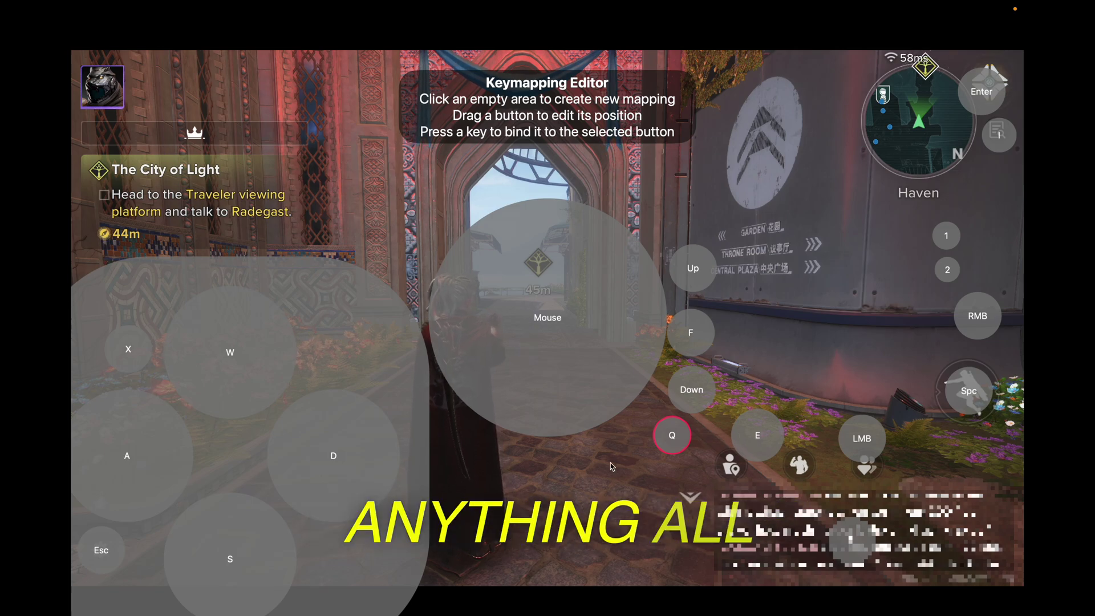
left_click(633, 376)
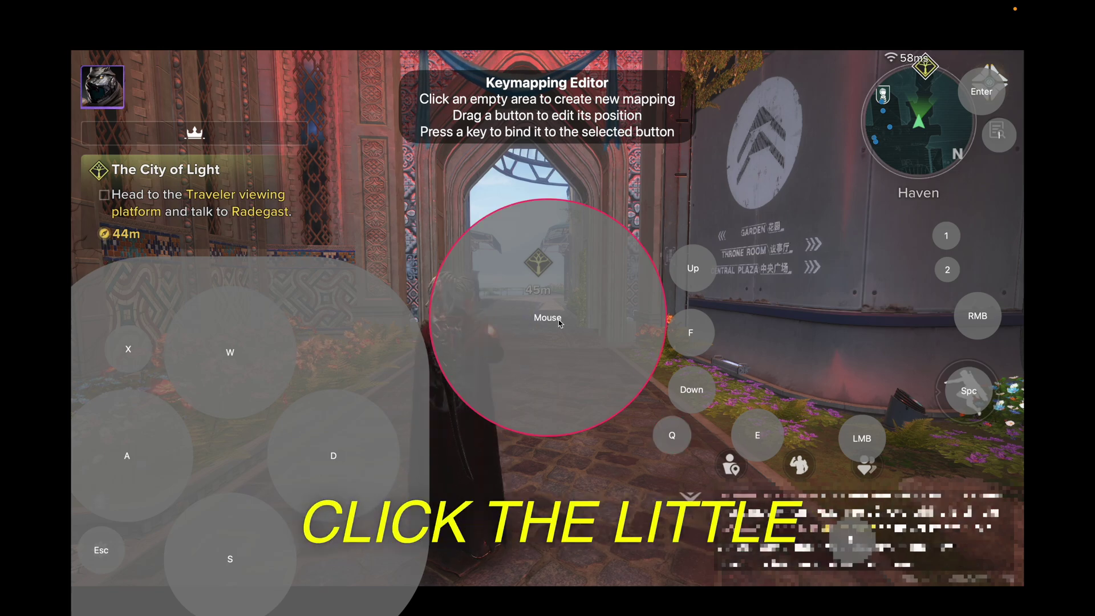
left_click(973, 394)
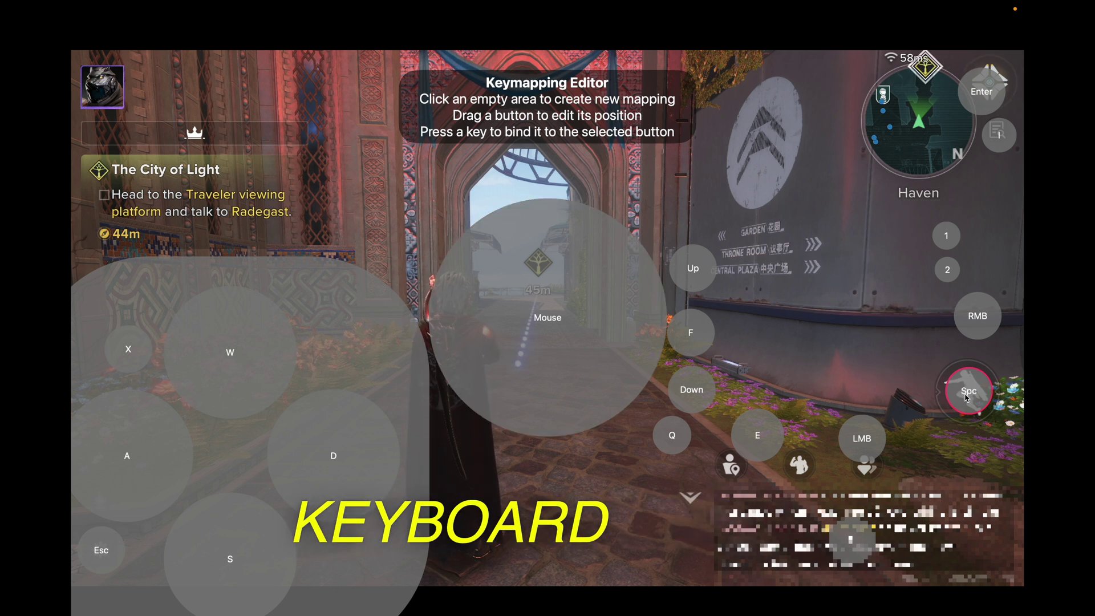
key("v")
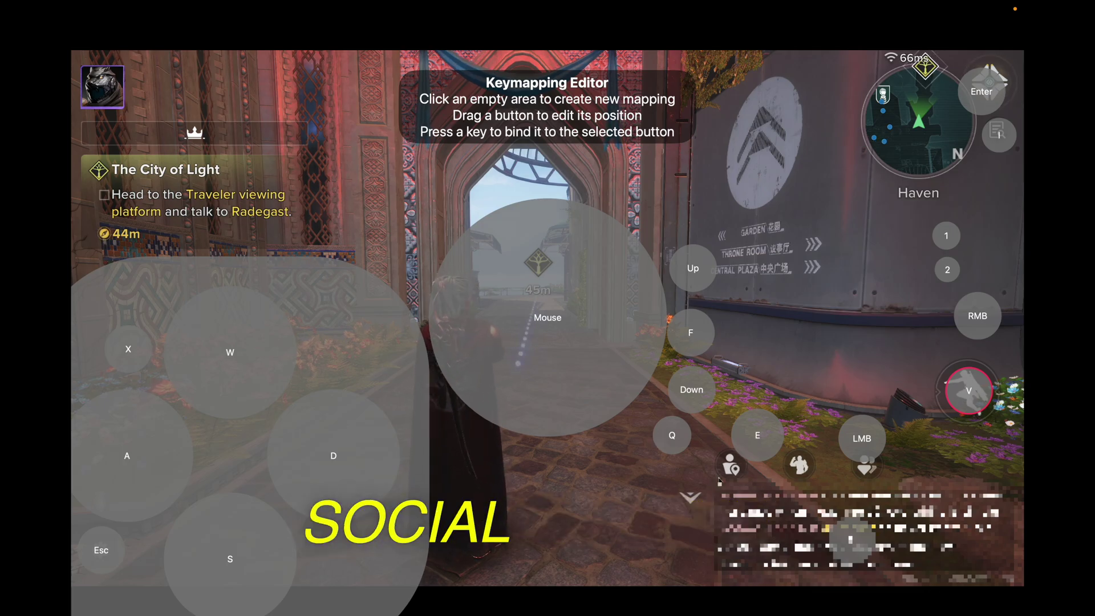
- Add a resized mapping over the social icon and clear its key for rebinding
left_click(800, 463)
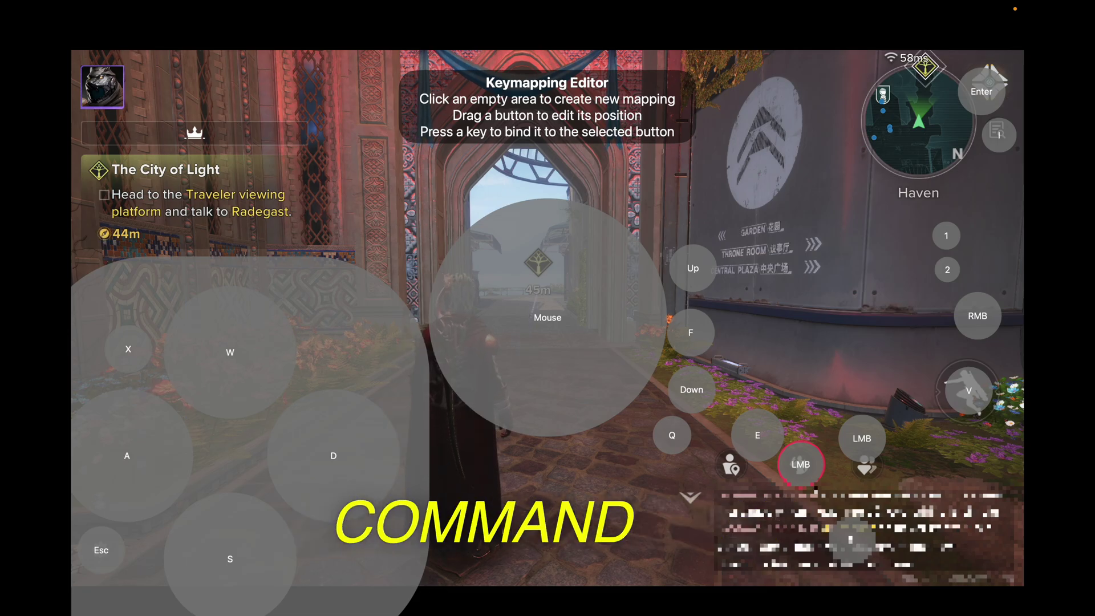
key("super+Down")
key("super+Down")
key("super+Down")
key("super+Down")
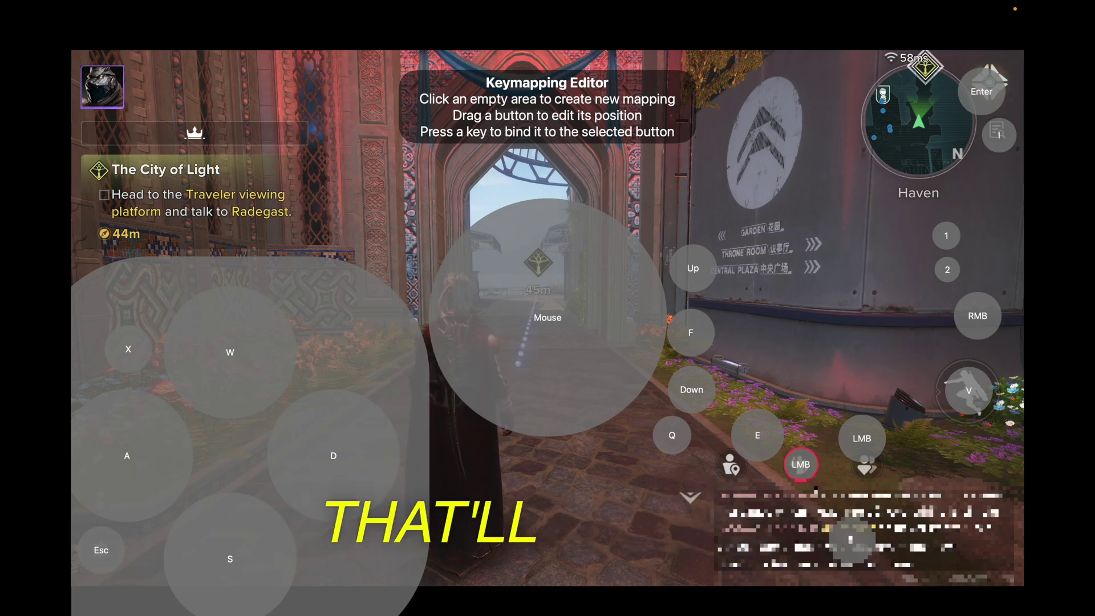
key("super+Up")
key("super+Up")
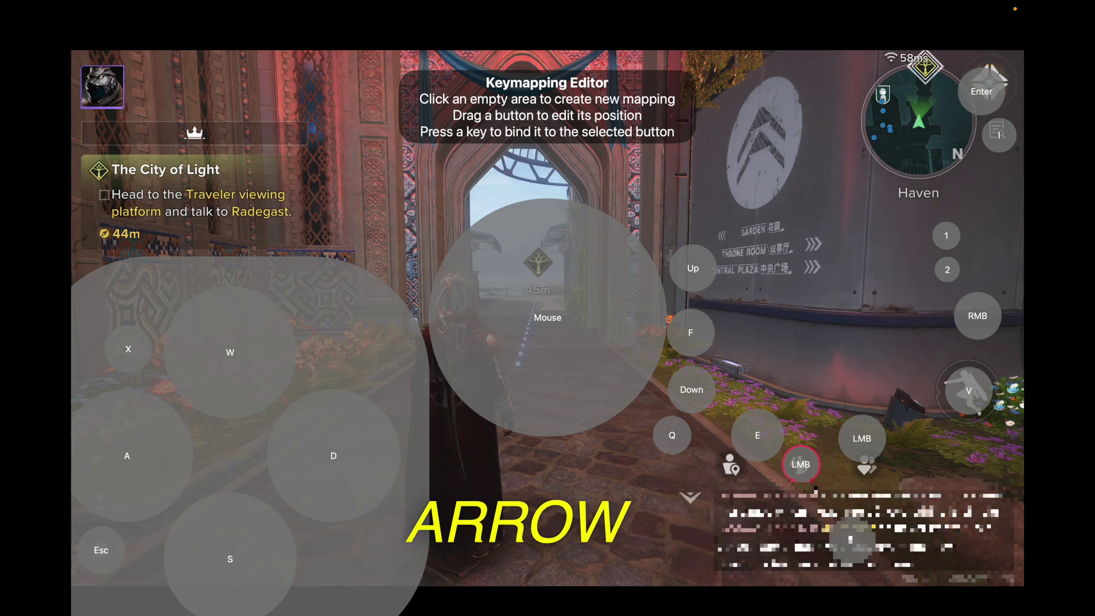
left_click(798, 473)
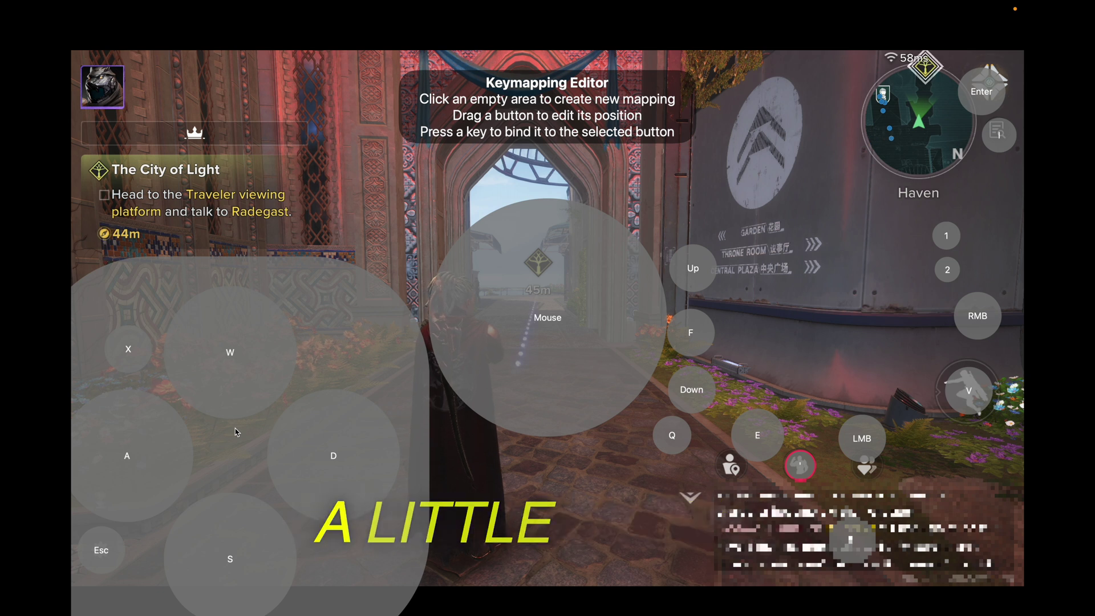
- Nudge the Up mapping, save the keymap, then turn the camera in Haven
left_click(694, 266)
mouse_move(697, 267)
left_mouse_down()
mouse_move(767, 276)
mouse_move(702, 260)
left_mouse_up()
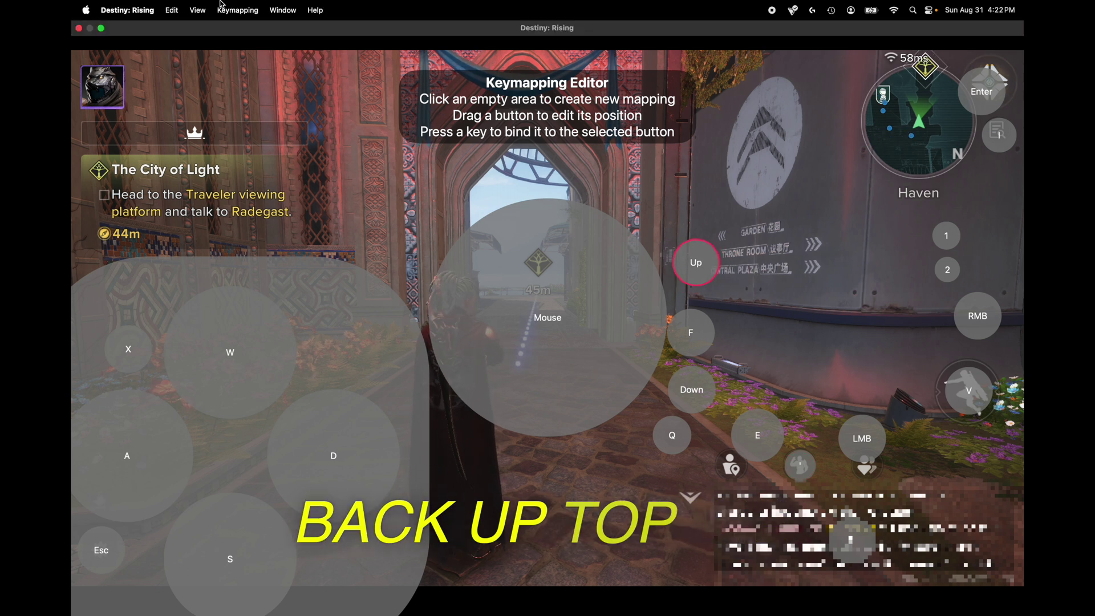
left_click(229, 12)
left_click(241, 32)
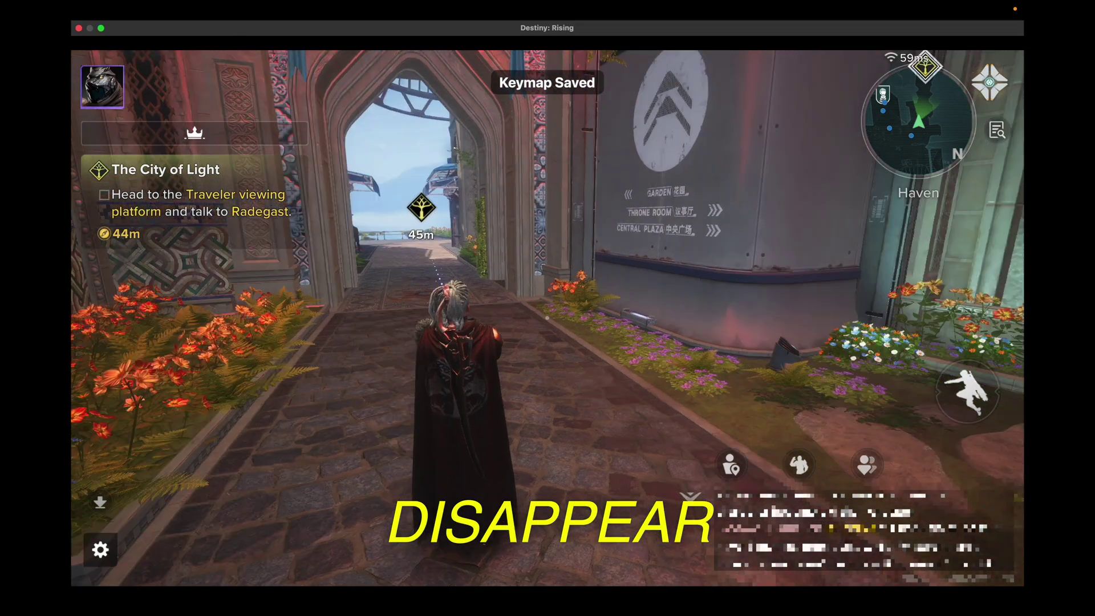
key("a")
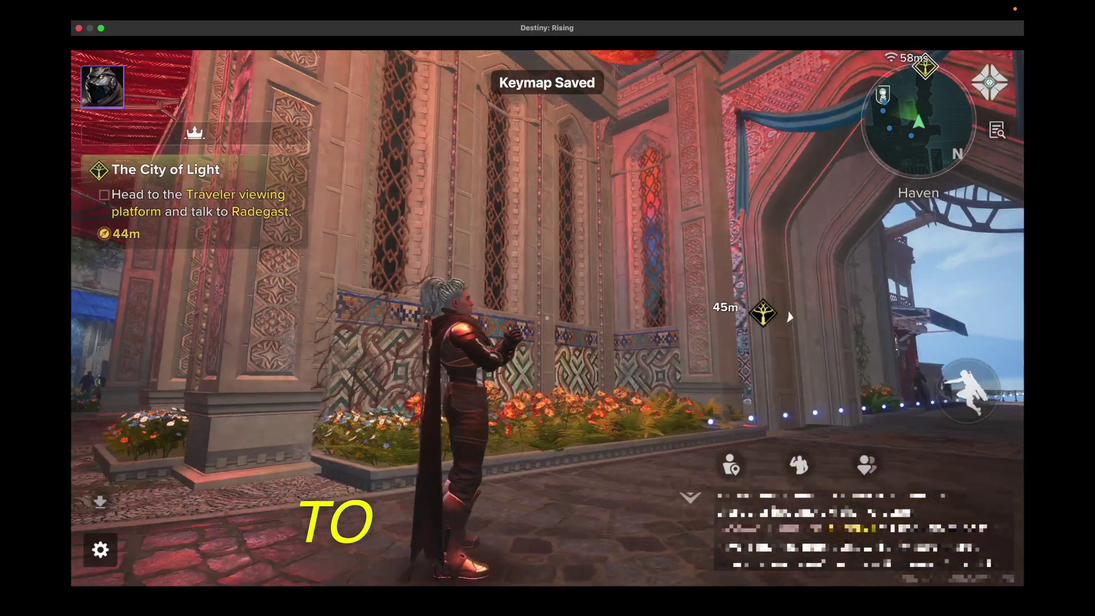
left_click_drag(790, 317, 656, 317)
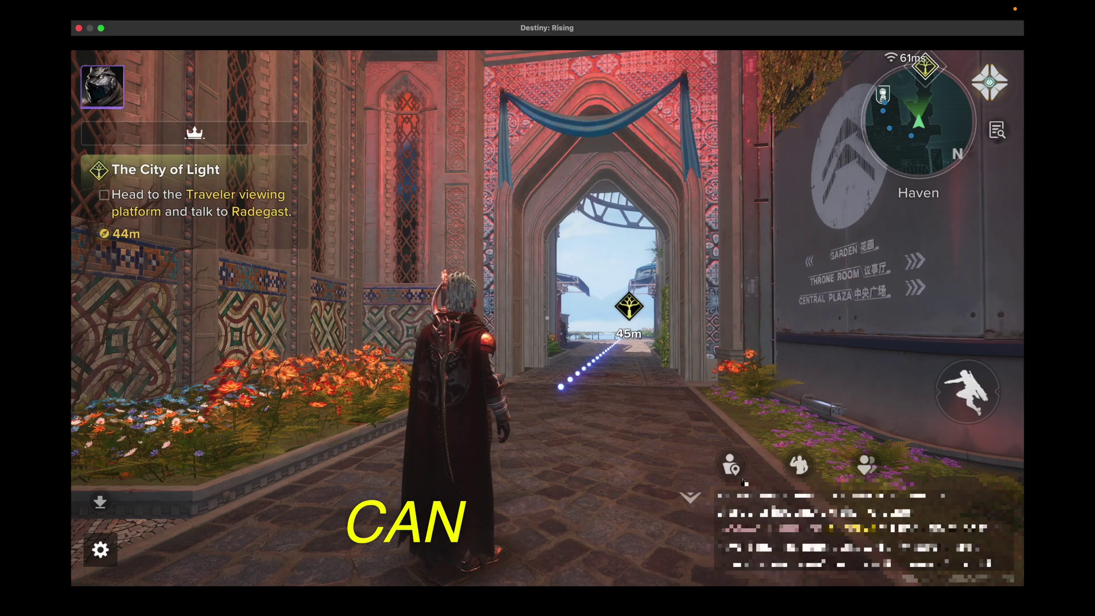
- Test the new binding and walk the character toward the arch with mouse-look
key("Escape")
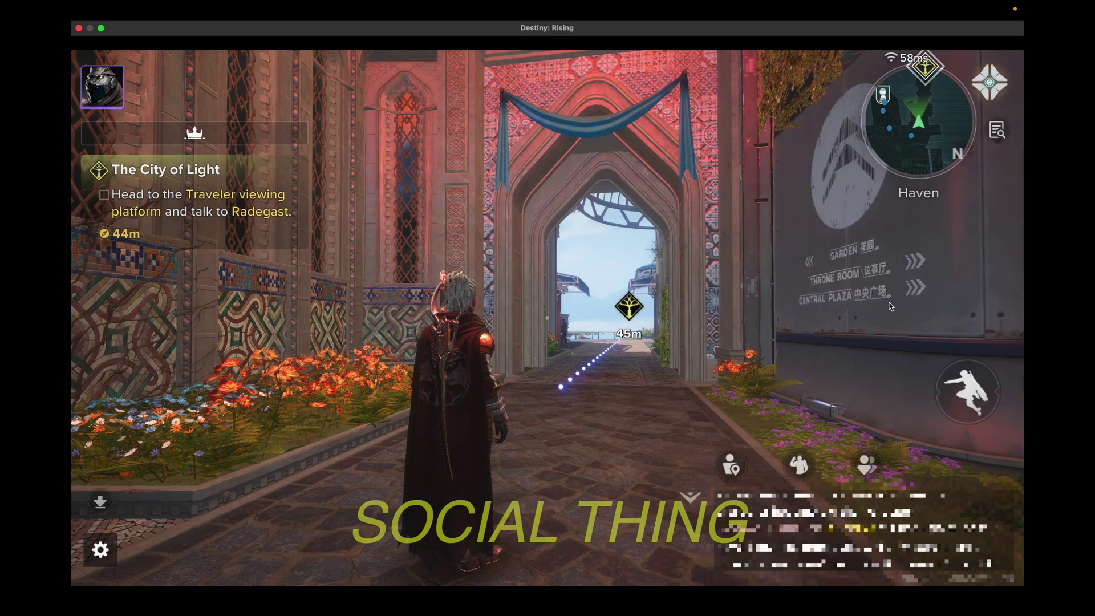
key("w")
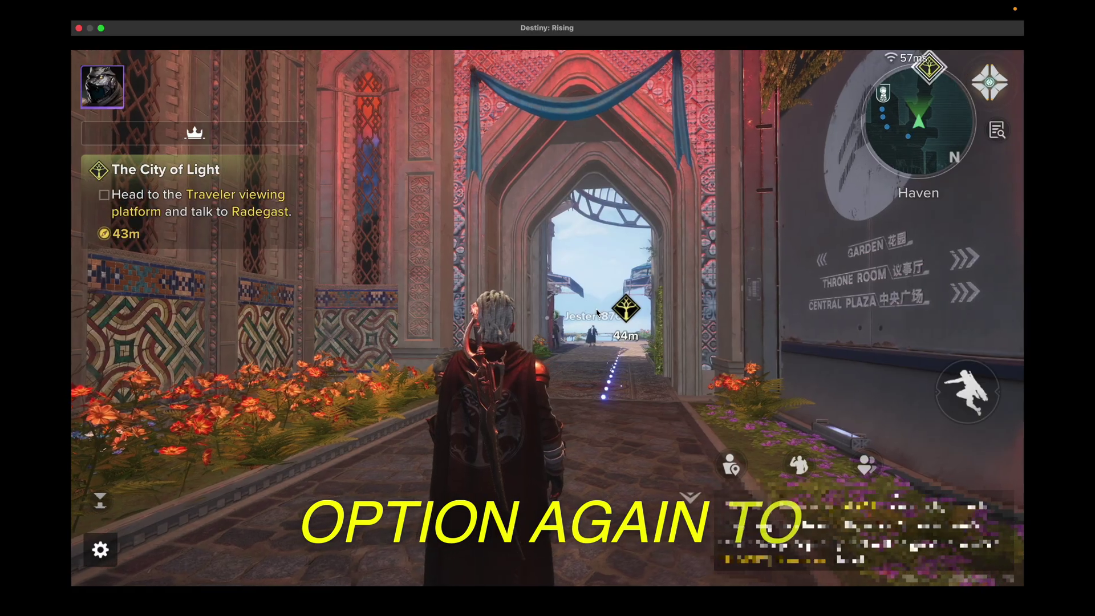
key("alt")
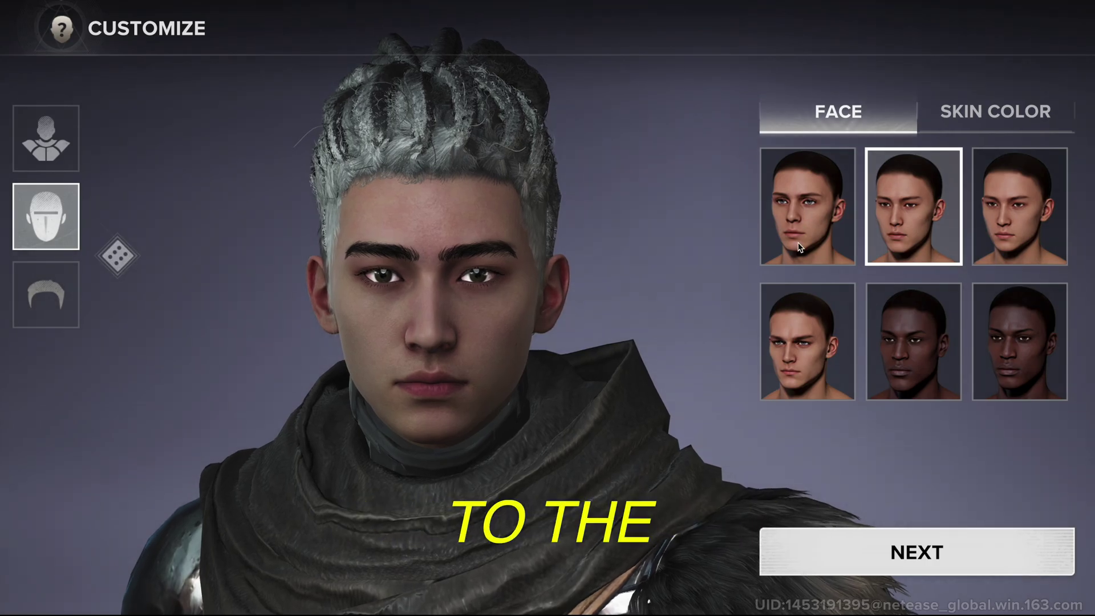
- Preview the six face presets, then apply the first, light-skinned face with green eyes
left_click(837, 240)
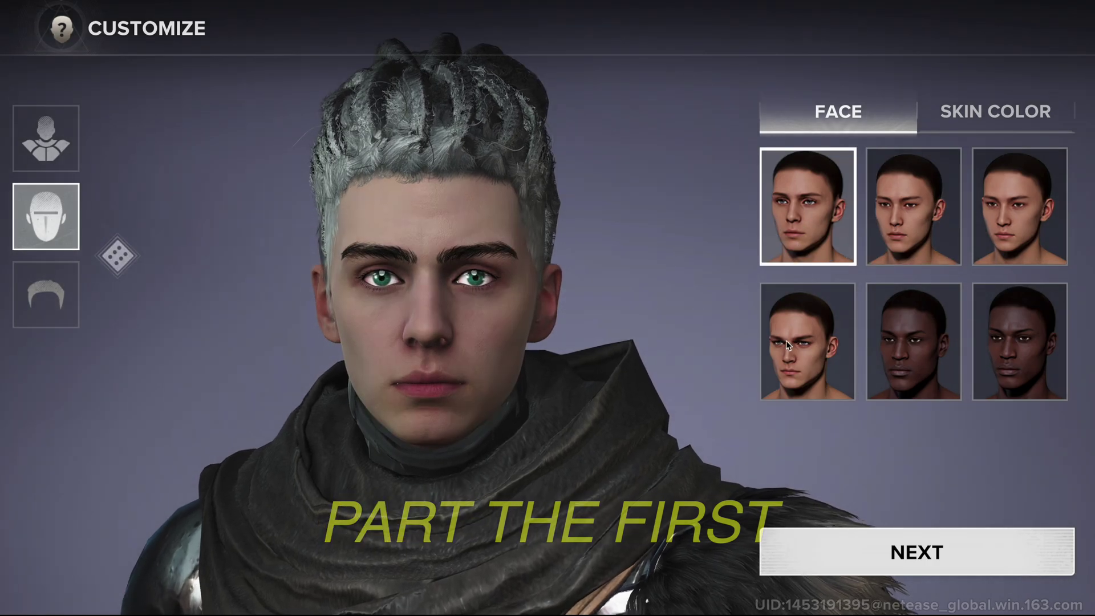
left_click(799, 344)
left_click(1020, 206)
left_click(1020, 341)
left_click(910, 359)
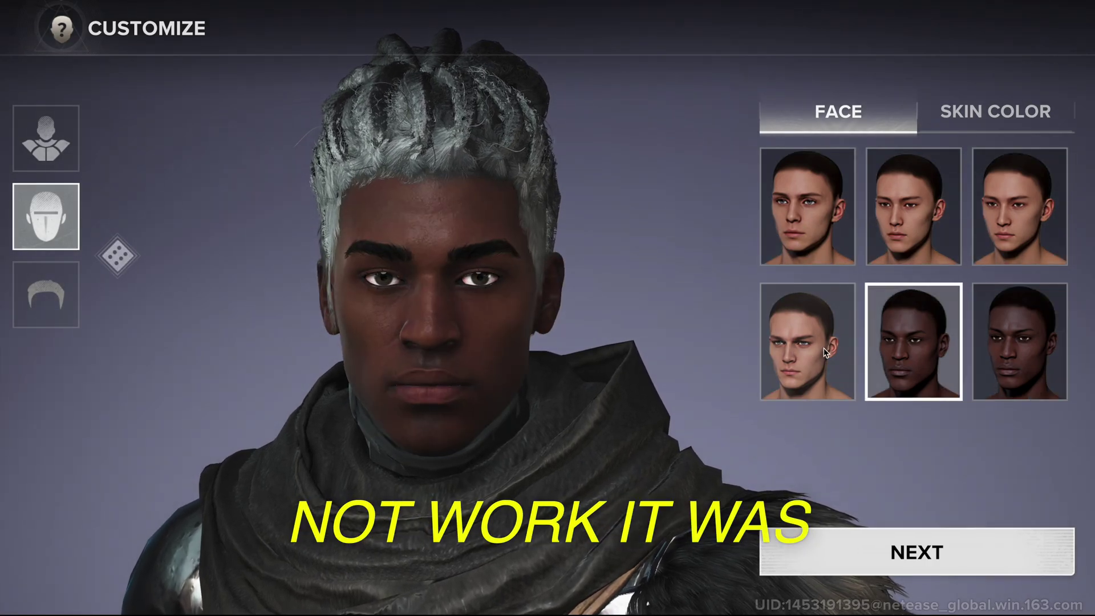
left_click(807, 342)
left_click(807, 207)
left_click(913, 206)
left_click(1036, 223)
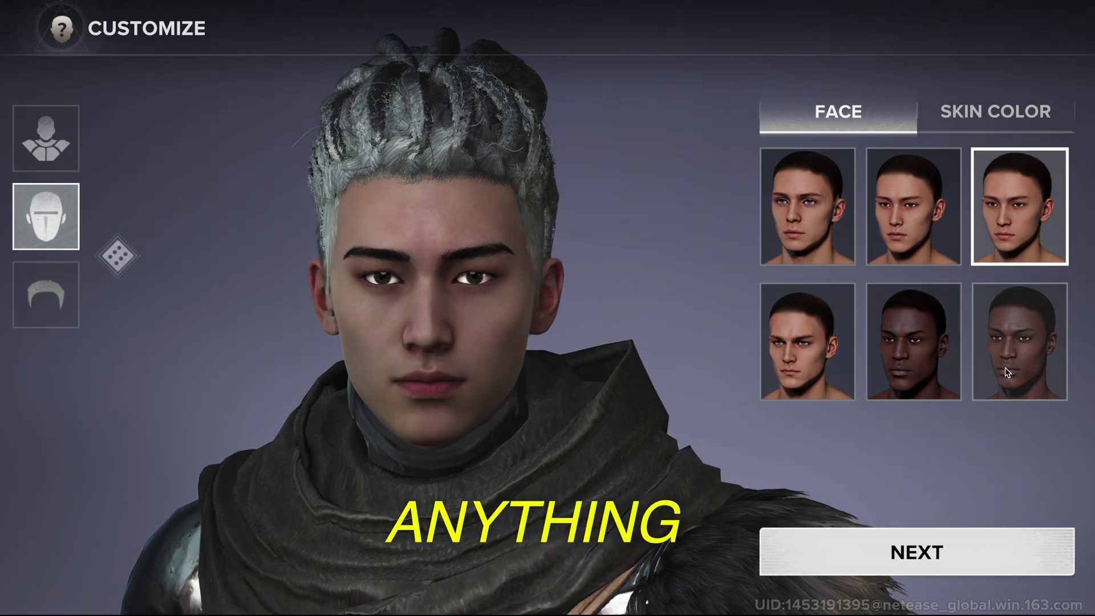
left_click(1005, 368)
left_click(912, 342)
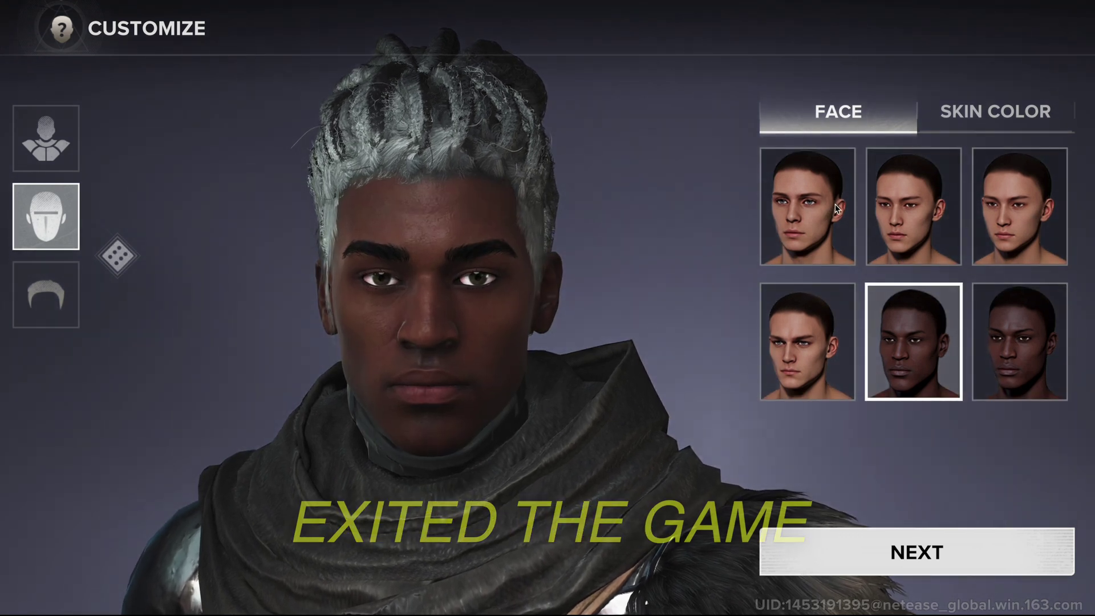
left_click(837, 209)
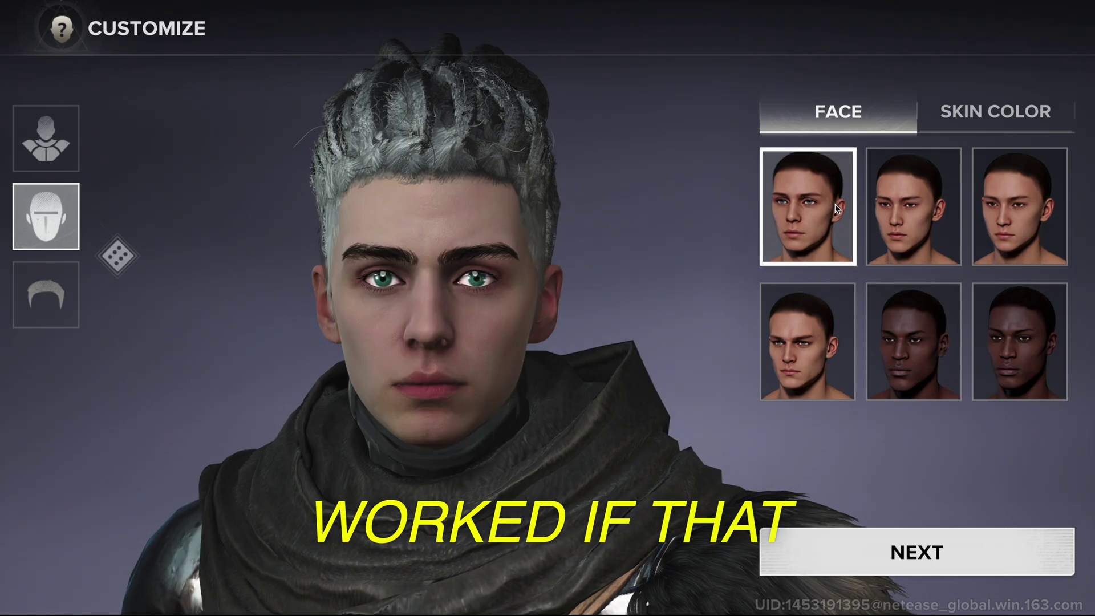